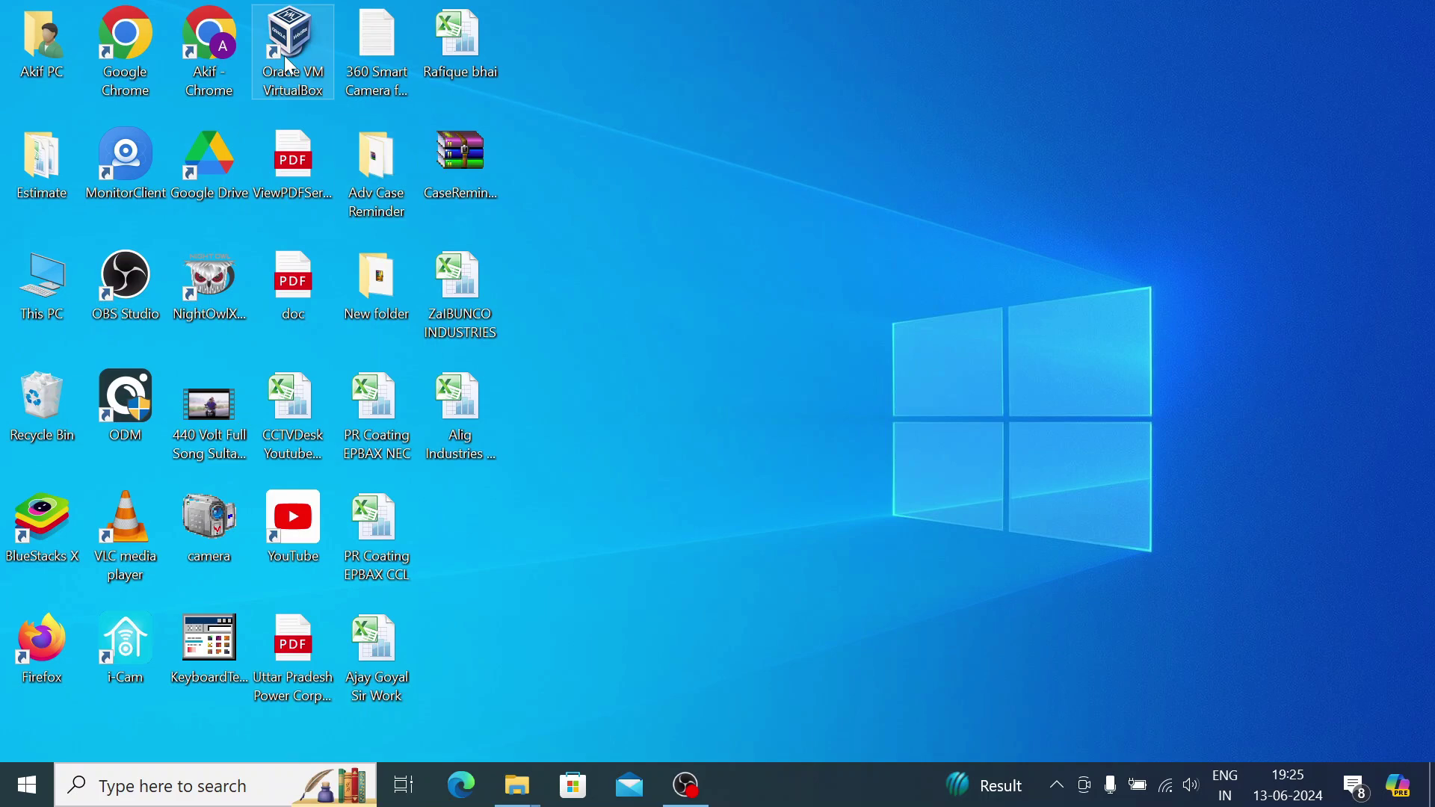
# Open Chrome in a maximized window and load cctvdesk.com.
pyautogui.doubleClick(207, 55)
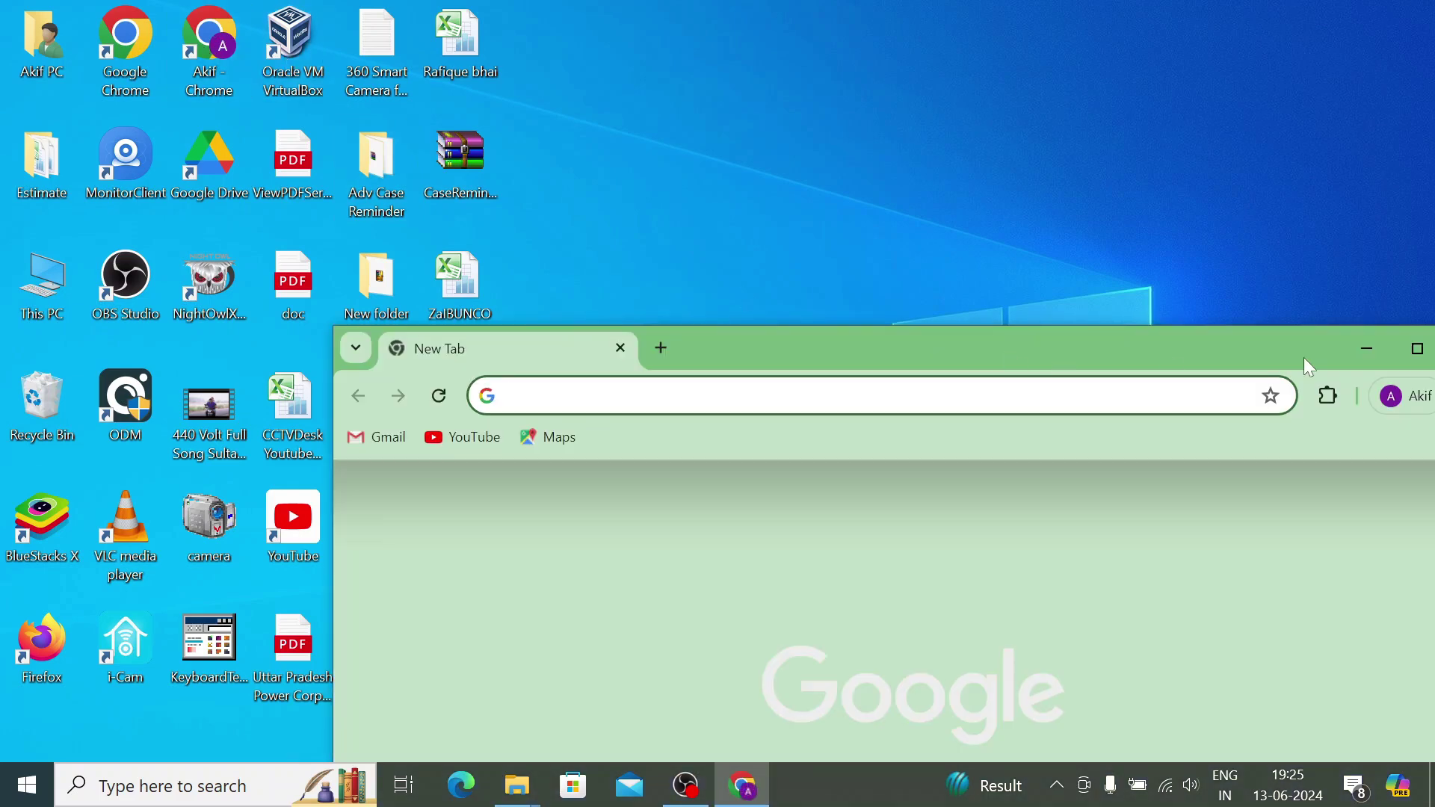
pyautogui.click(1418, 349)
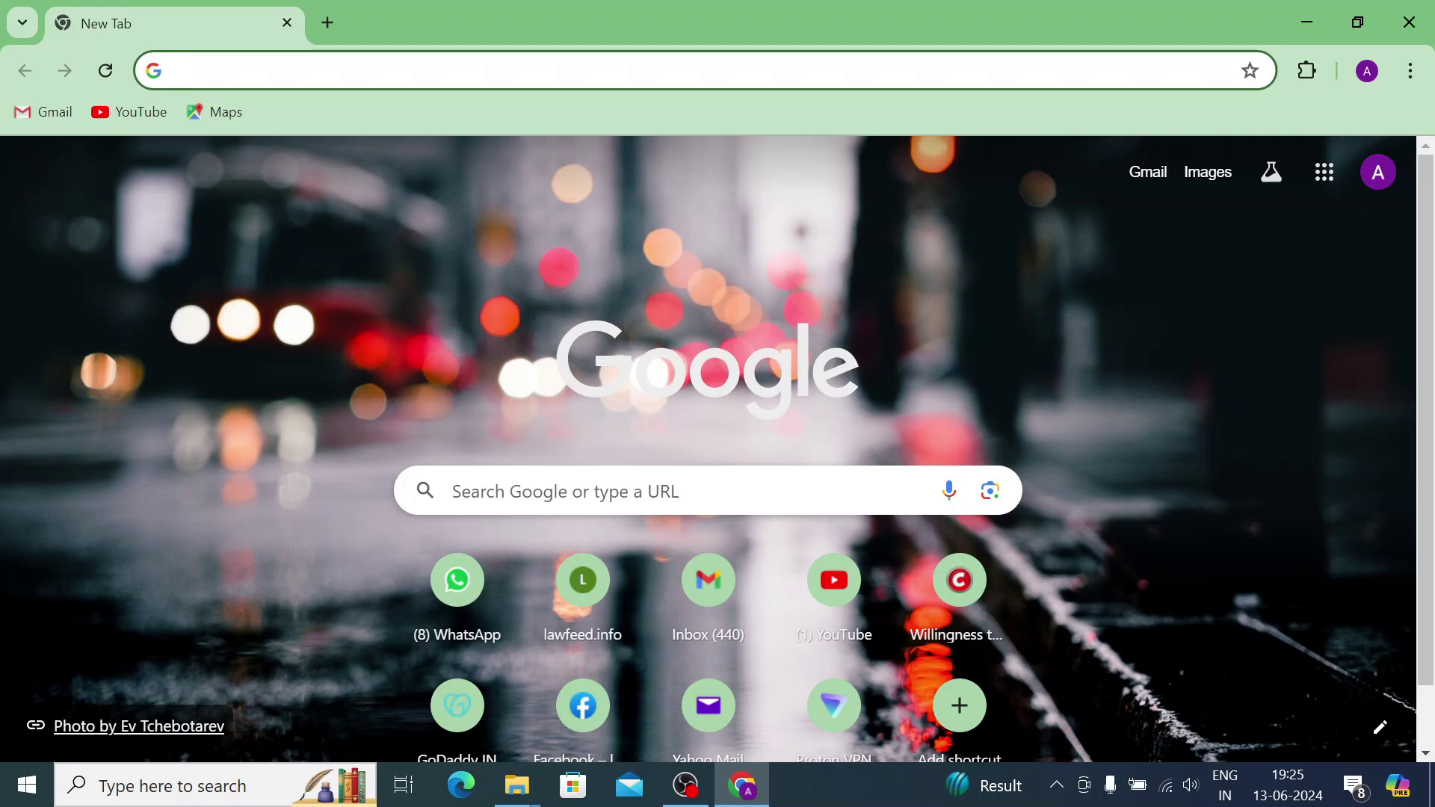
pyautogui.write('cctvdesk.com')
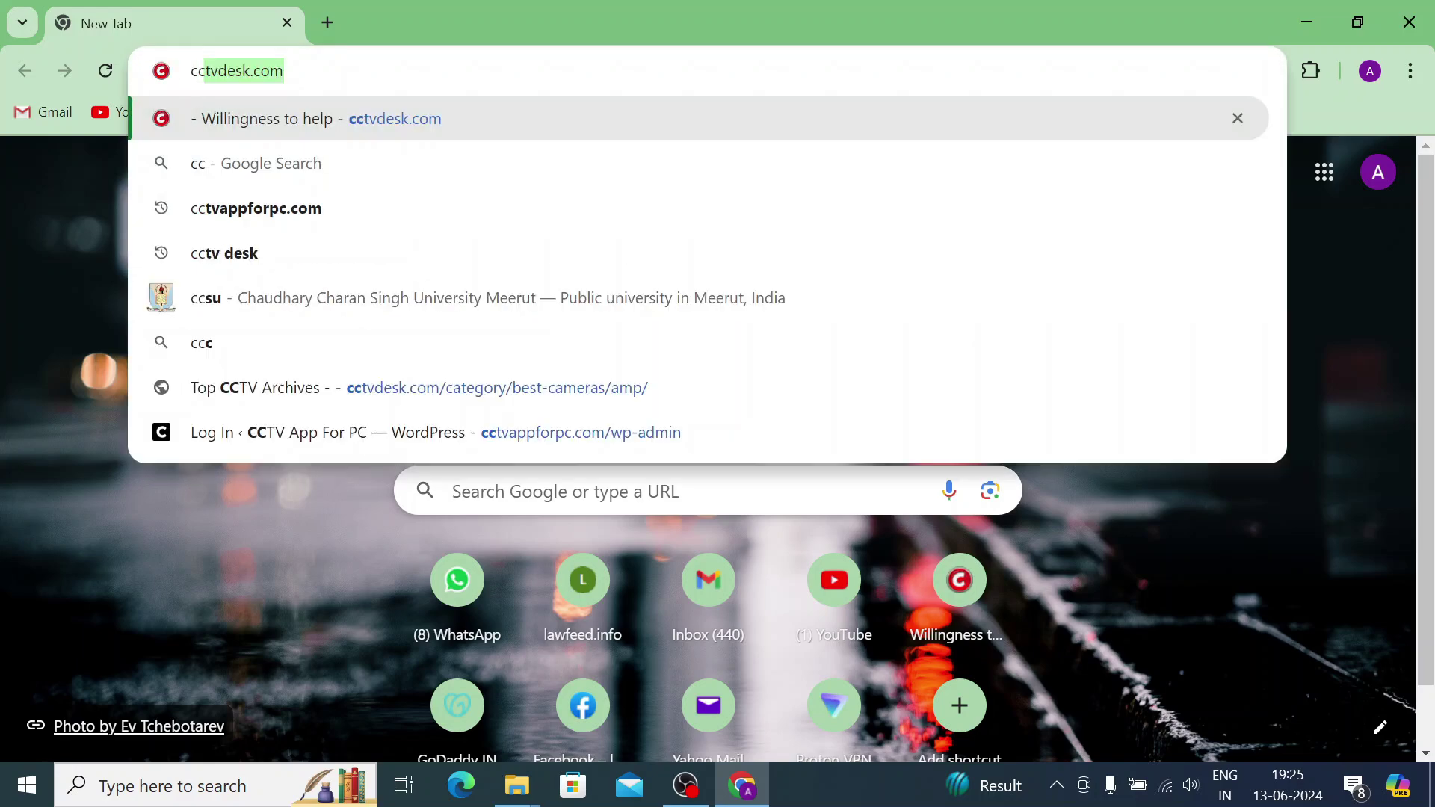
pyautogui.press('Right')
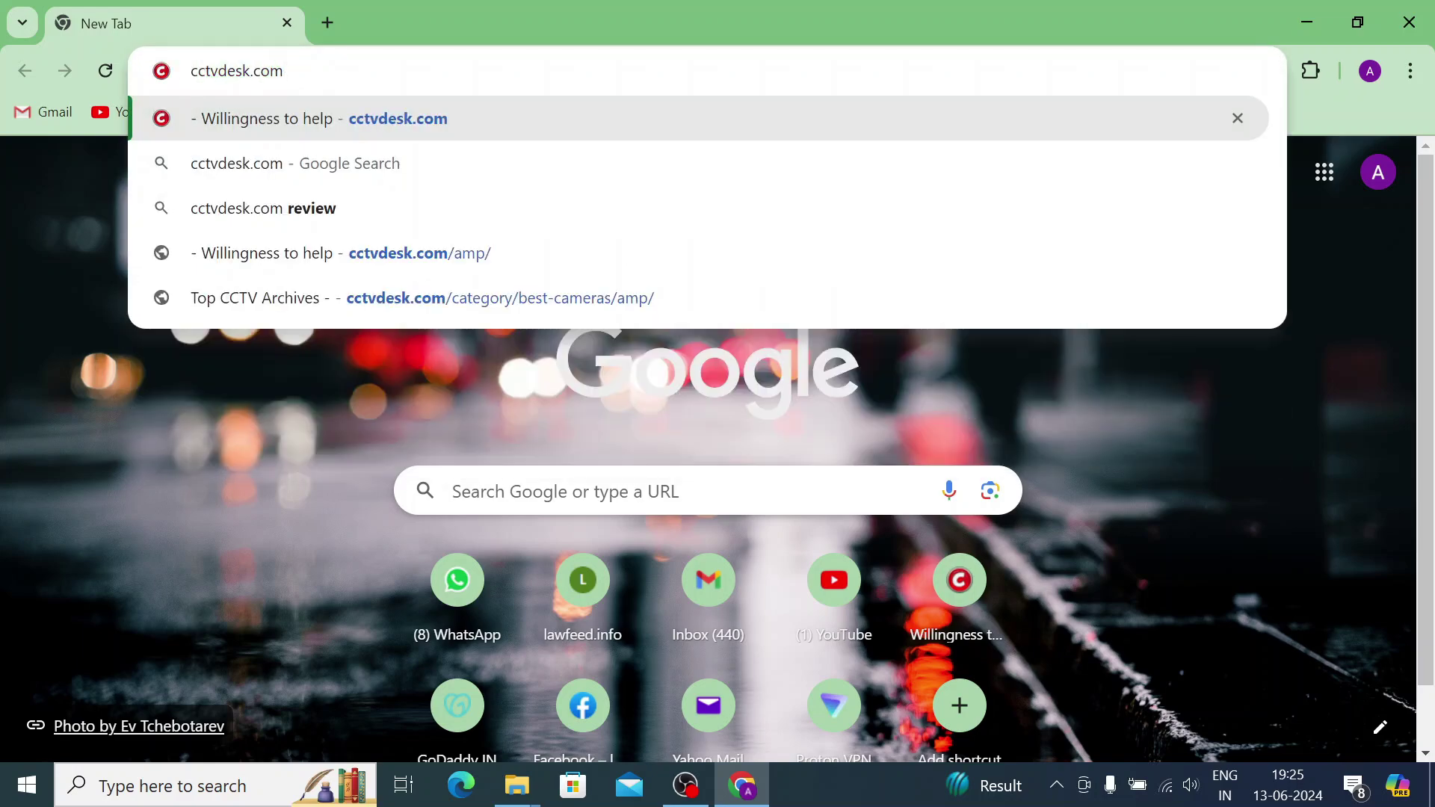
pyautogui.press('Return')
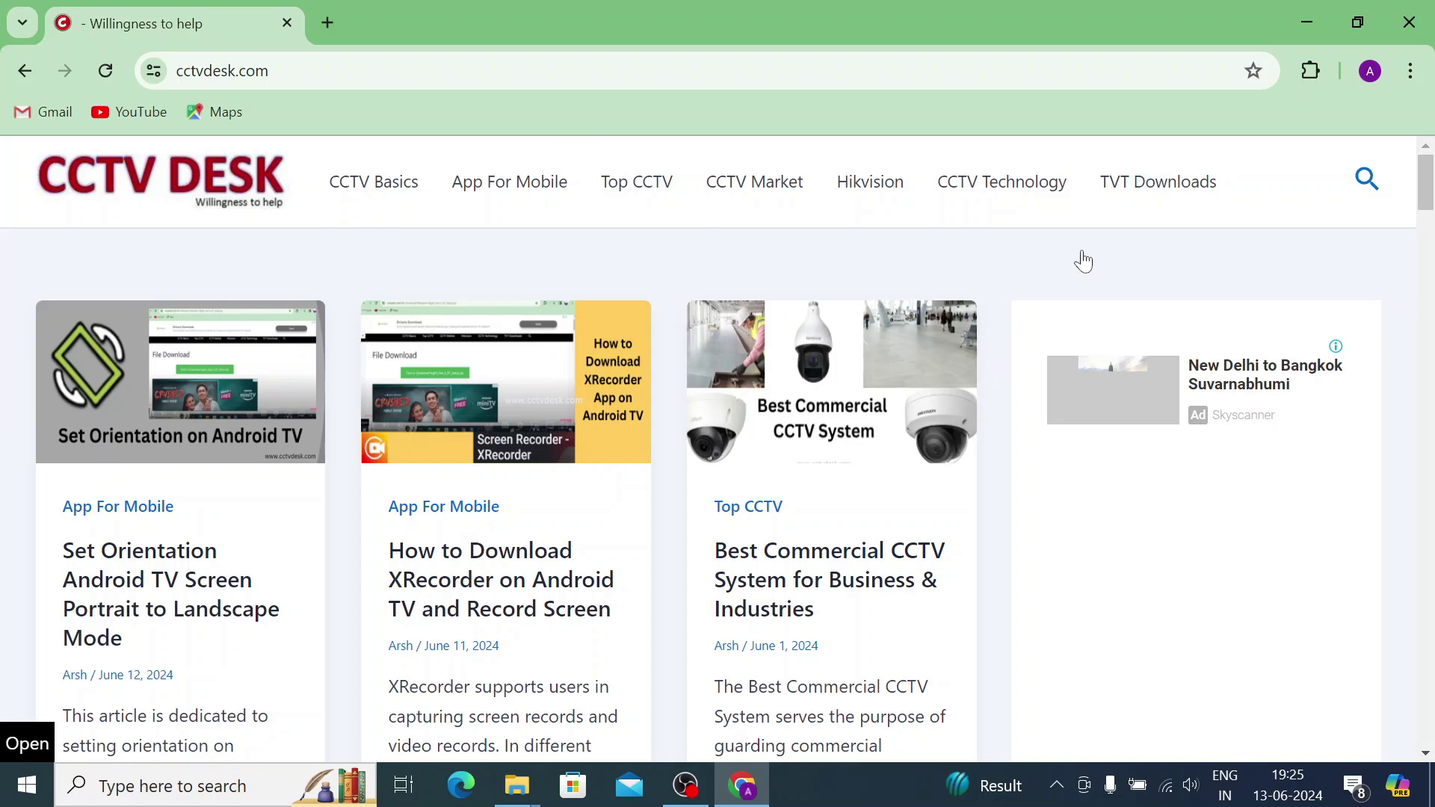
# Search the site for "set" and open the article on setting Android TV screen orientation from portrait to landscape, dismissing the ad.
pyautogui.click(1373, 186)
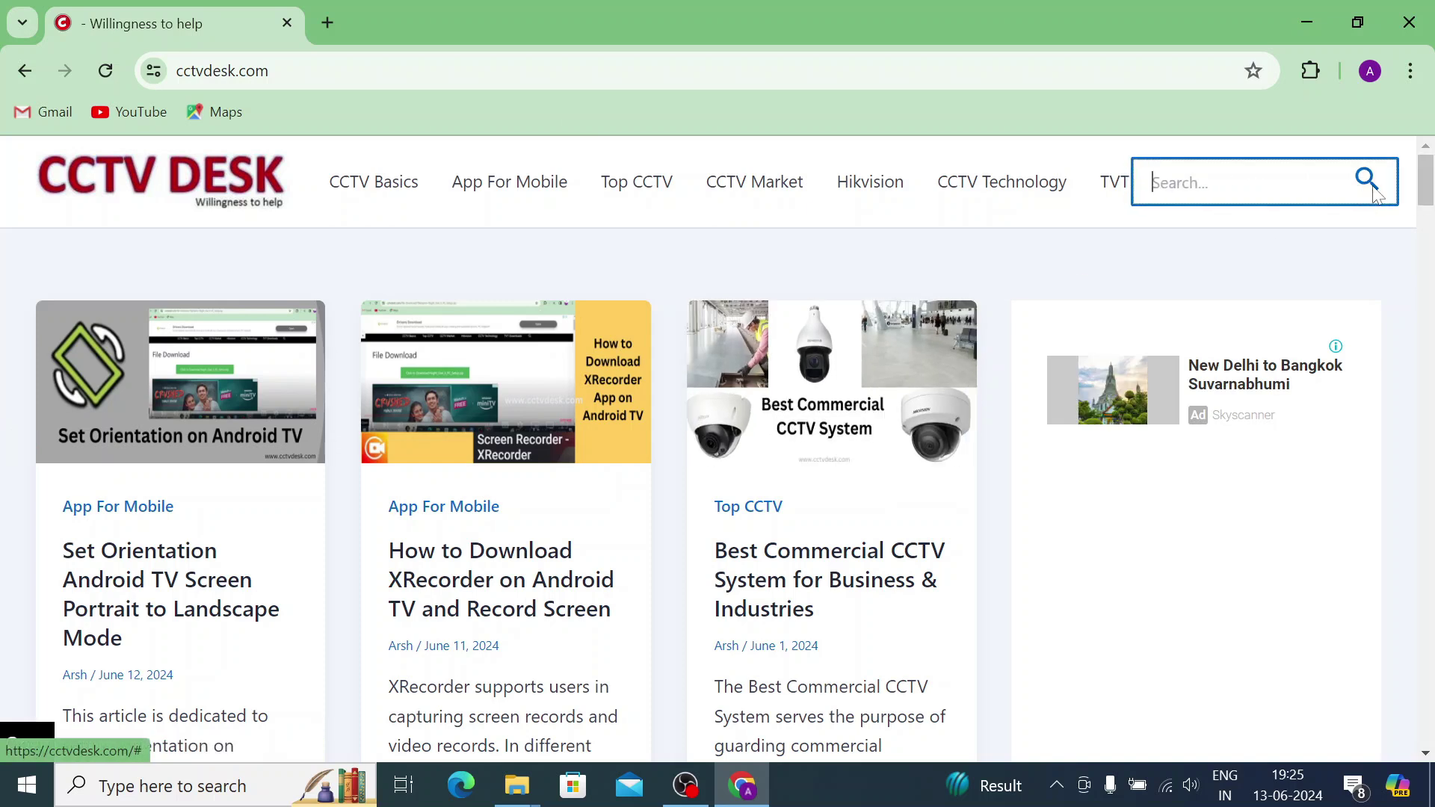
pyautogui.write('set')
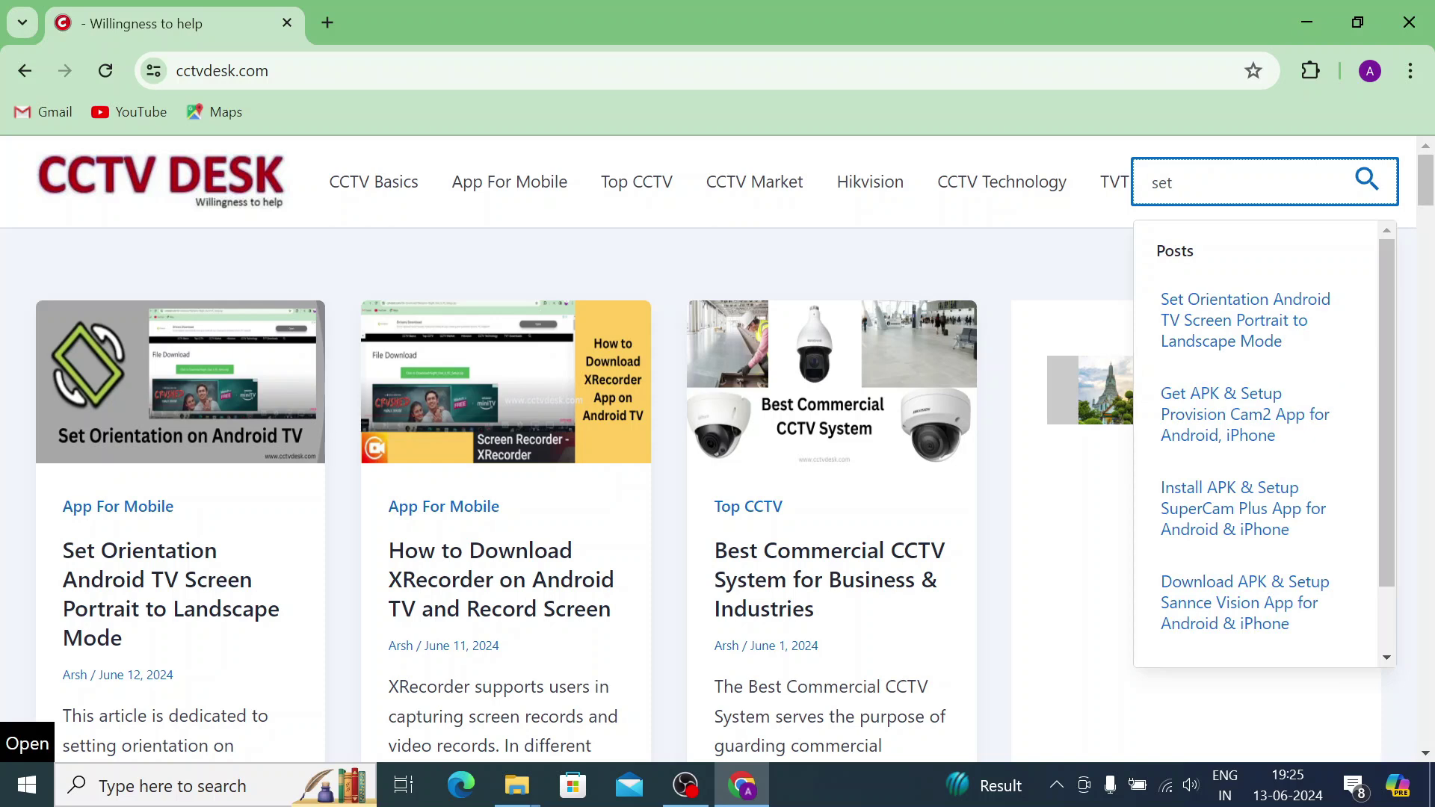
pyautogui.click(1240, 320)
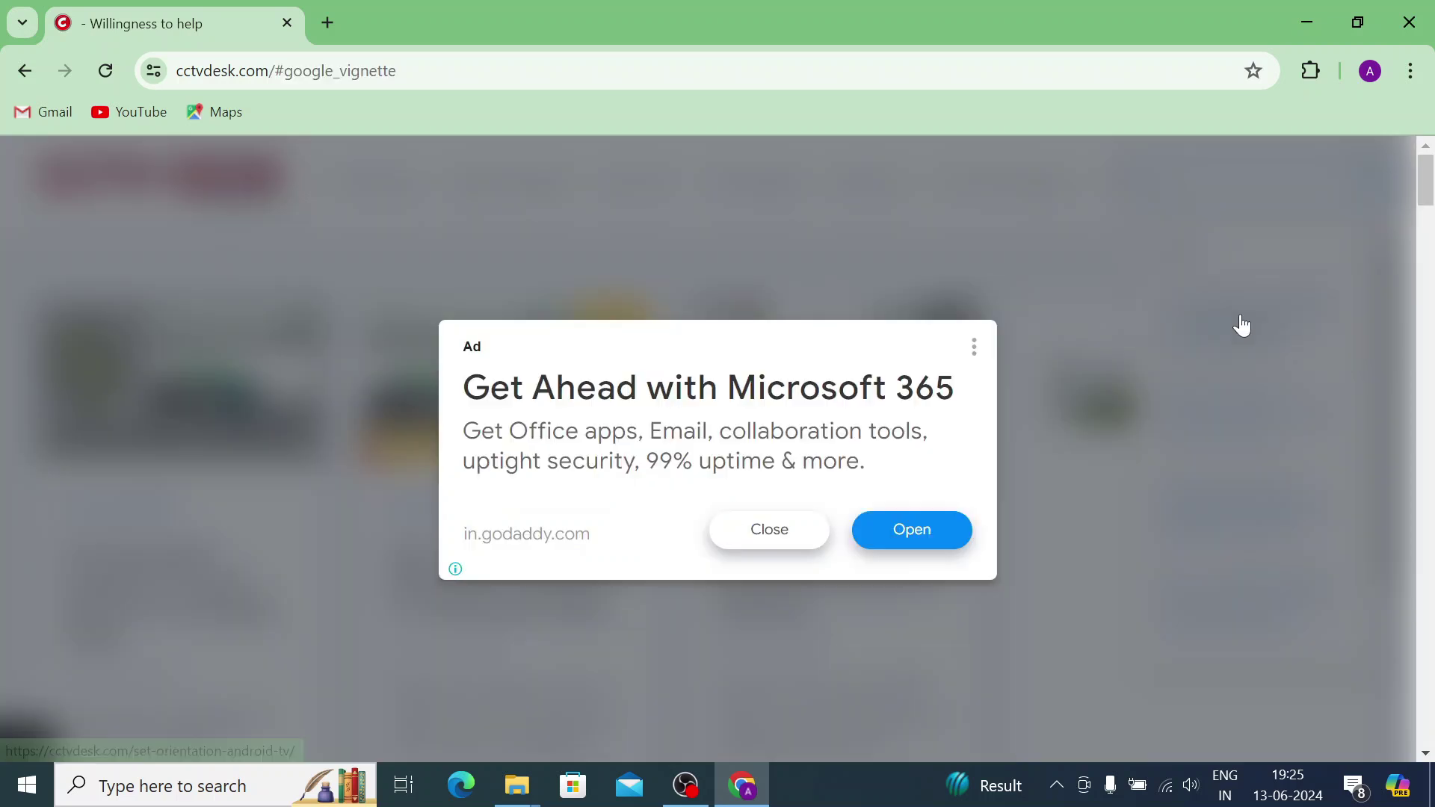
pyautogui.click(770, 537)
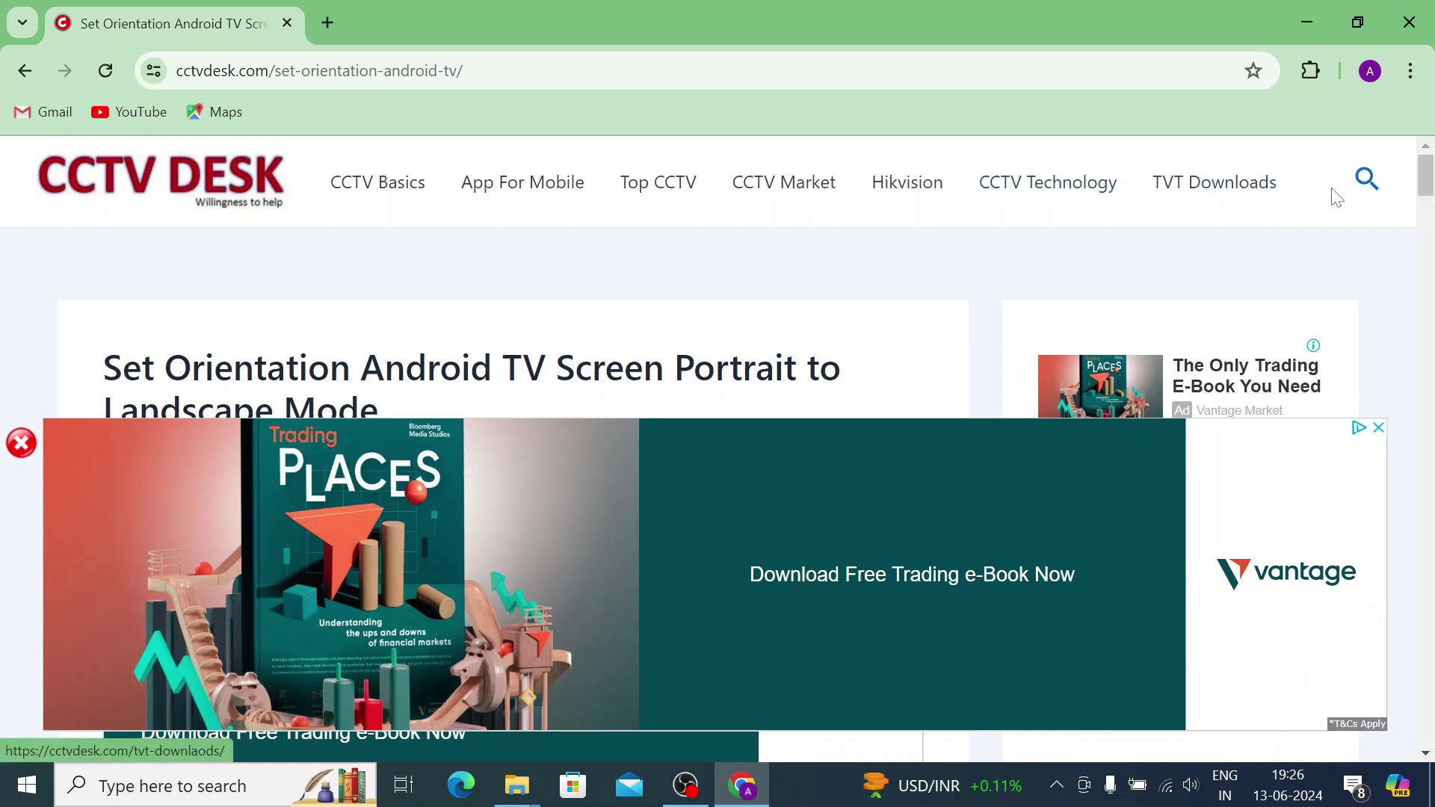
# Download Set Orientation_v1.1.4.apk from the article's Google Drive link, accepting the download without a virus scan.
pyautogui.scroll(-2, 1428, 190)
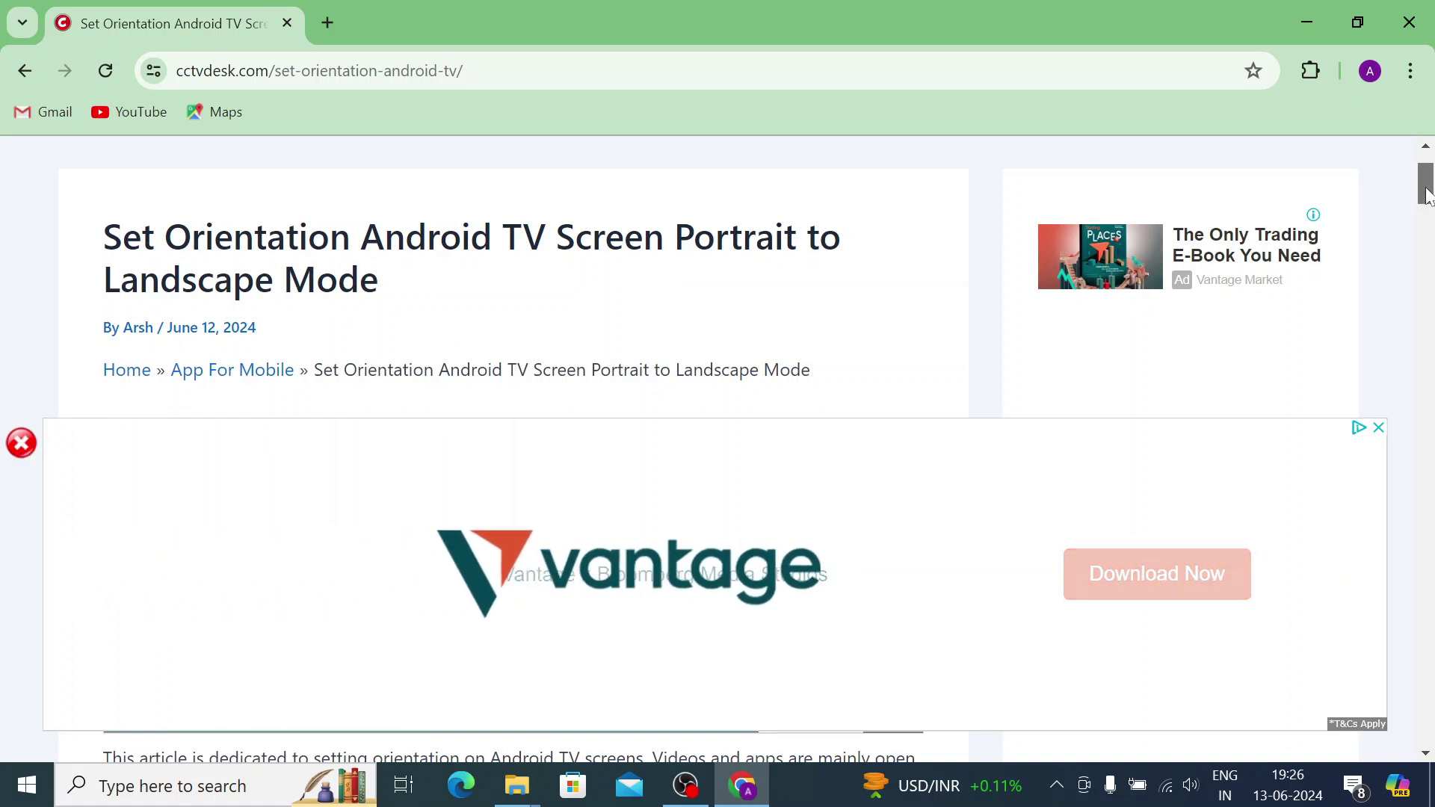
pyautogui.moveTo(1425, 198); pyautogui.dragTo(1406, 325)
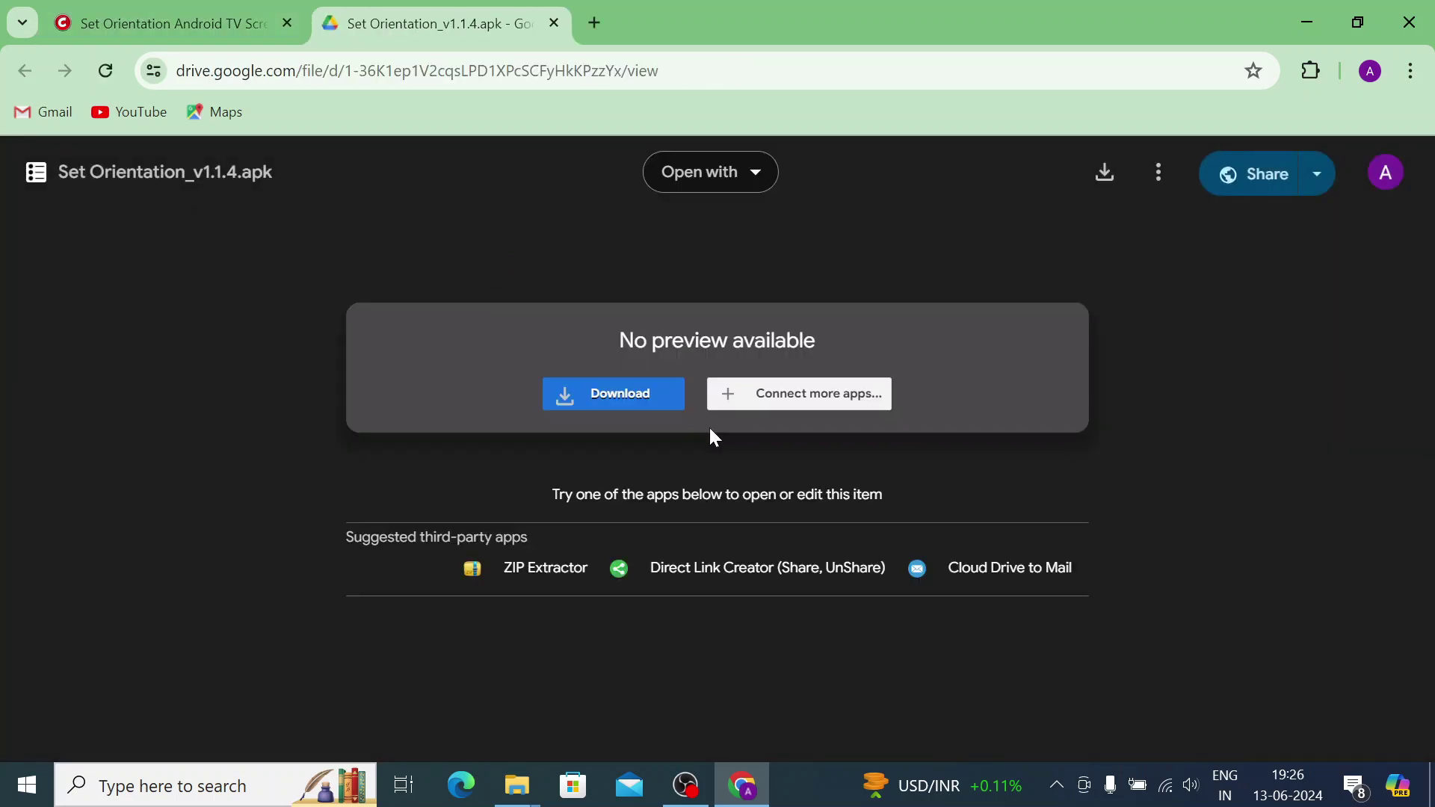
pyautogui.click(603, 397)
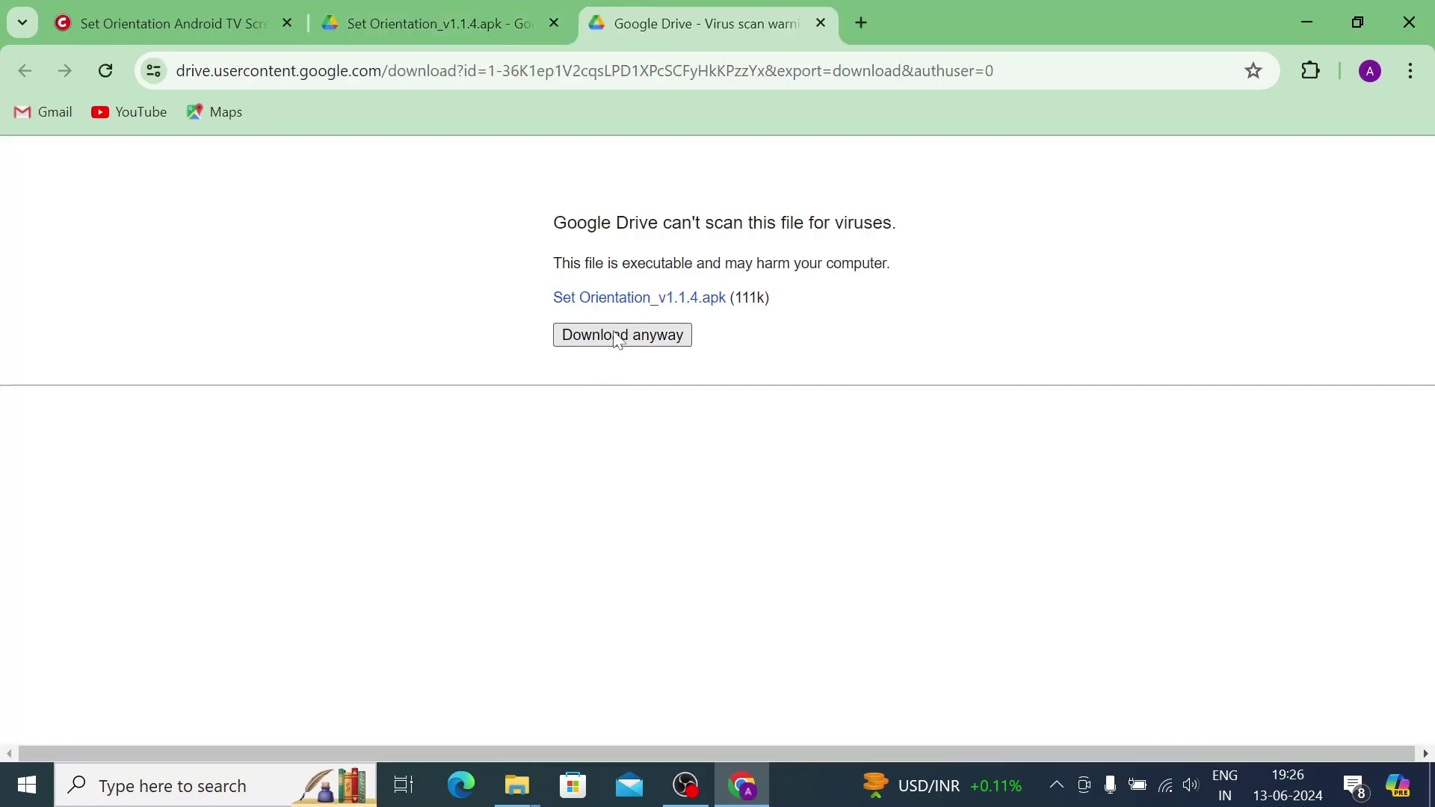
pyautogui.click(618, 338)
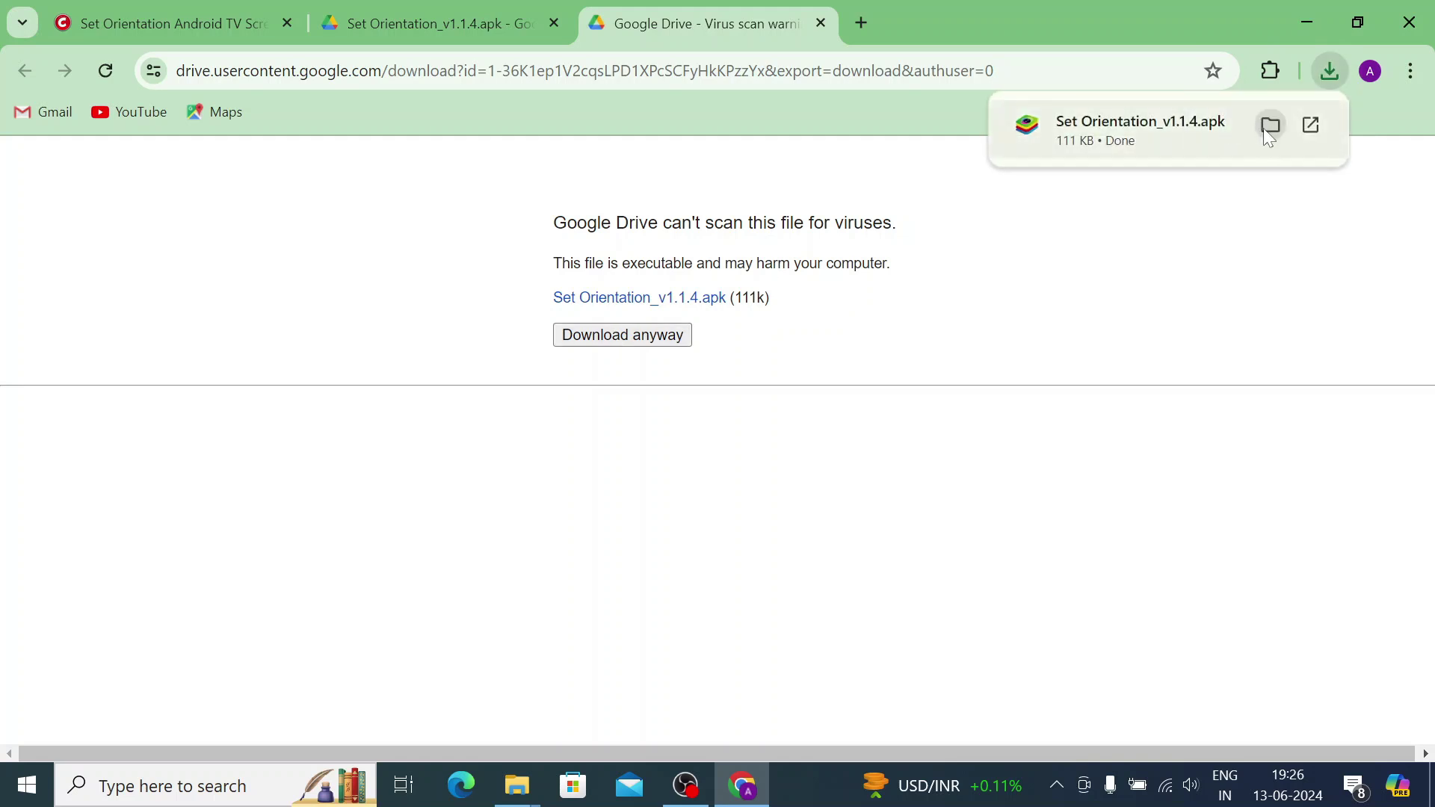
# Show the downloaded Set Orientation_v1.1.4 file in its folder and send a copy to USB Drive (E:).
pyautogui.click(1267, 127)
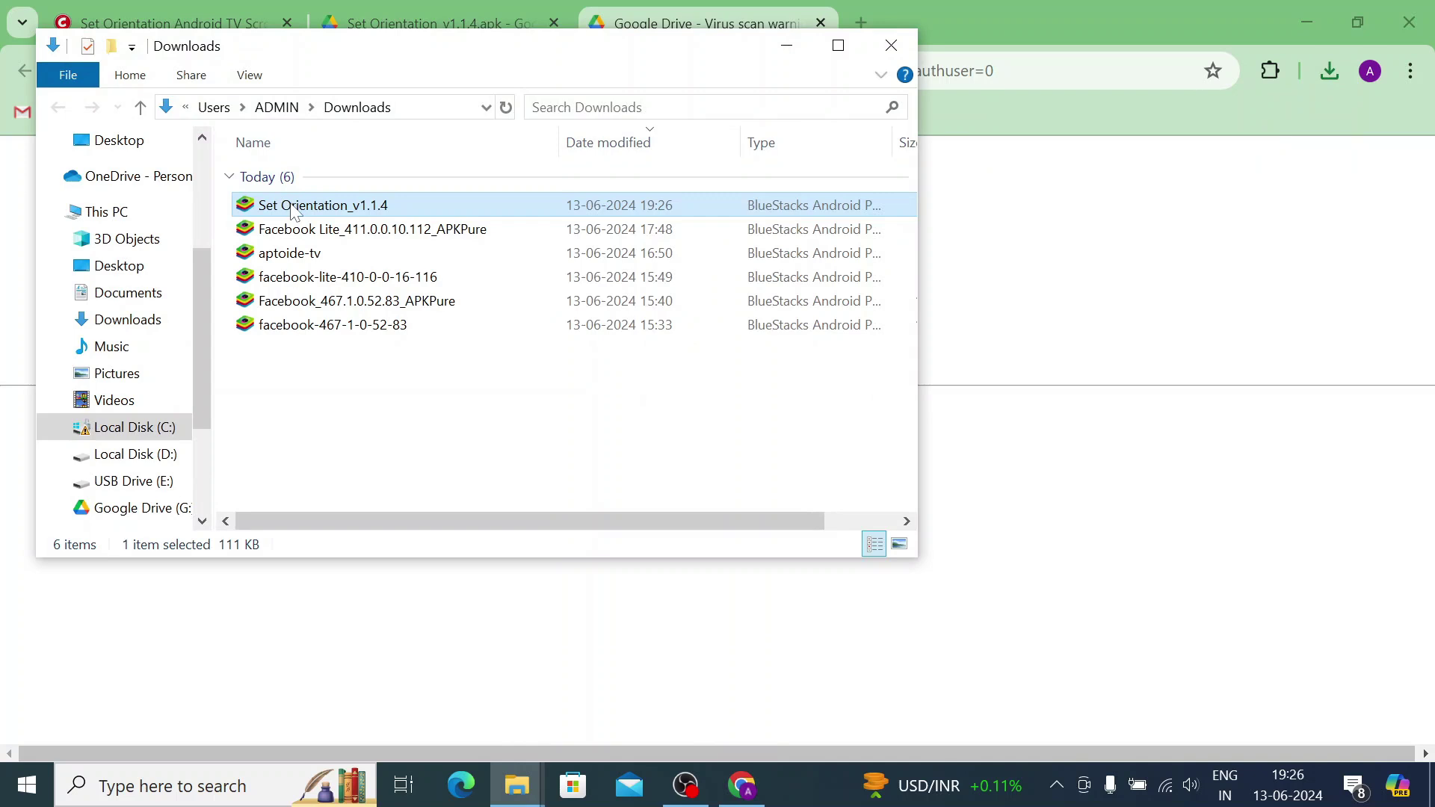
pyautogui.doubleClick(291, 204)
pyautogui.rightClick(291, 204)
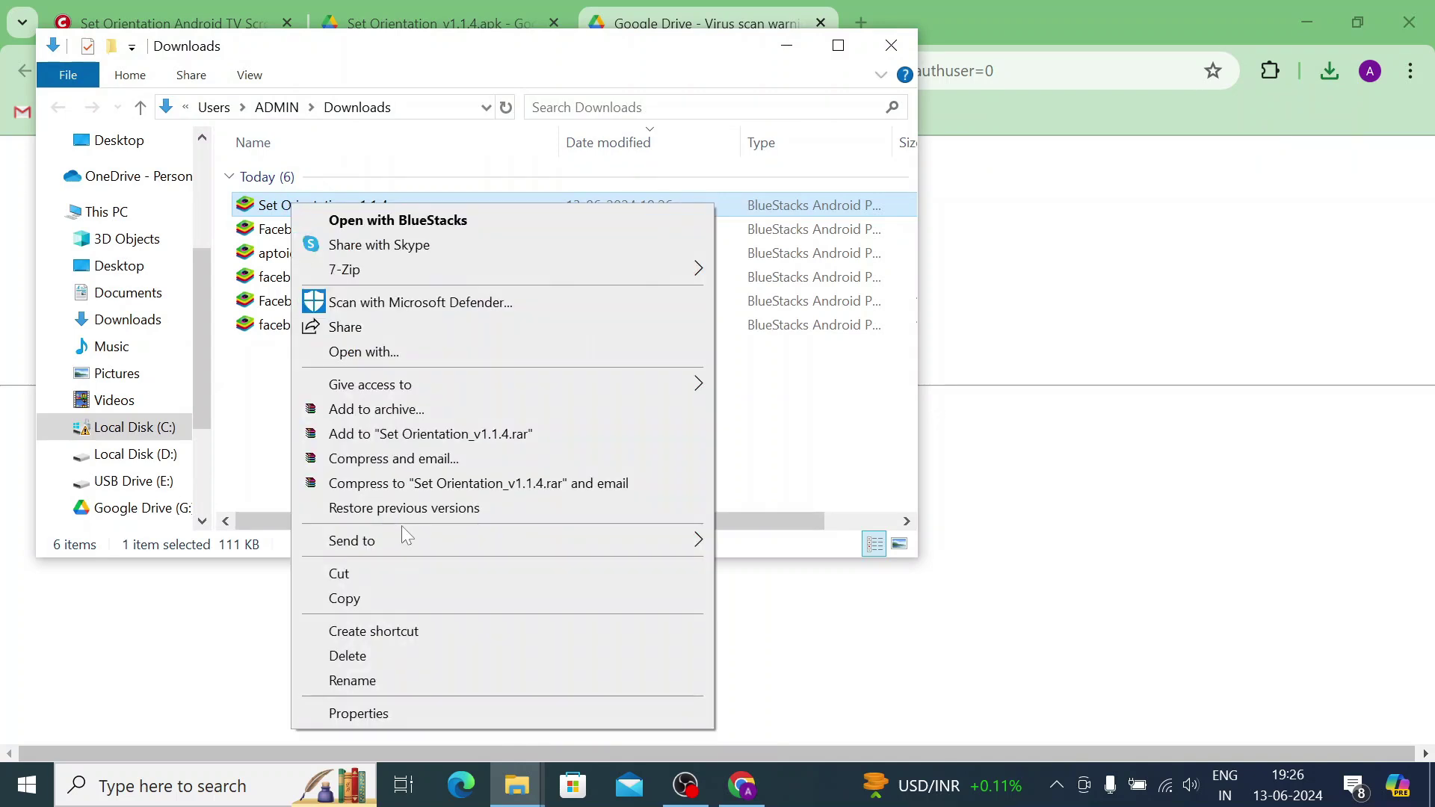
pyautogui.moveTo(430, 546)
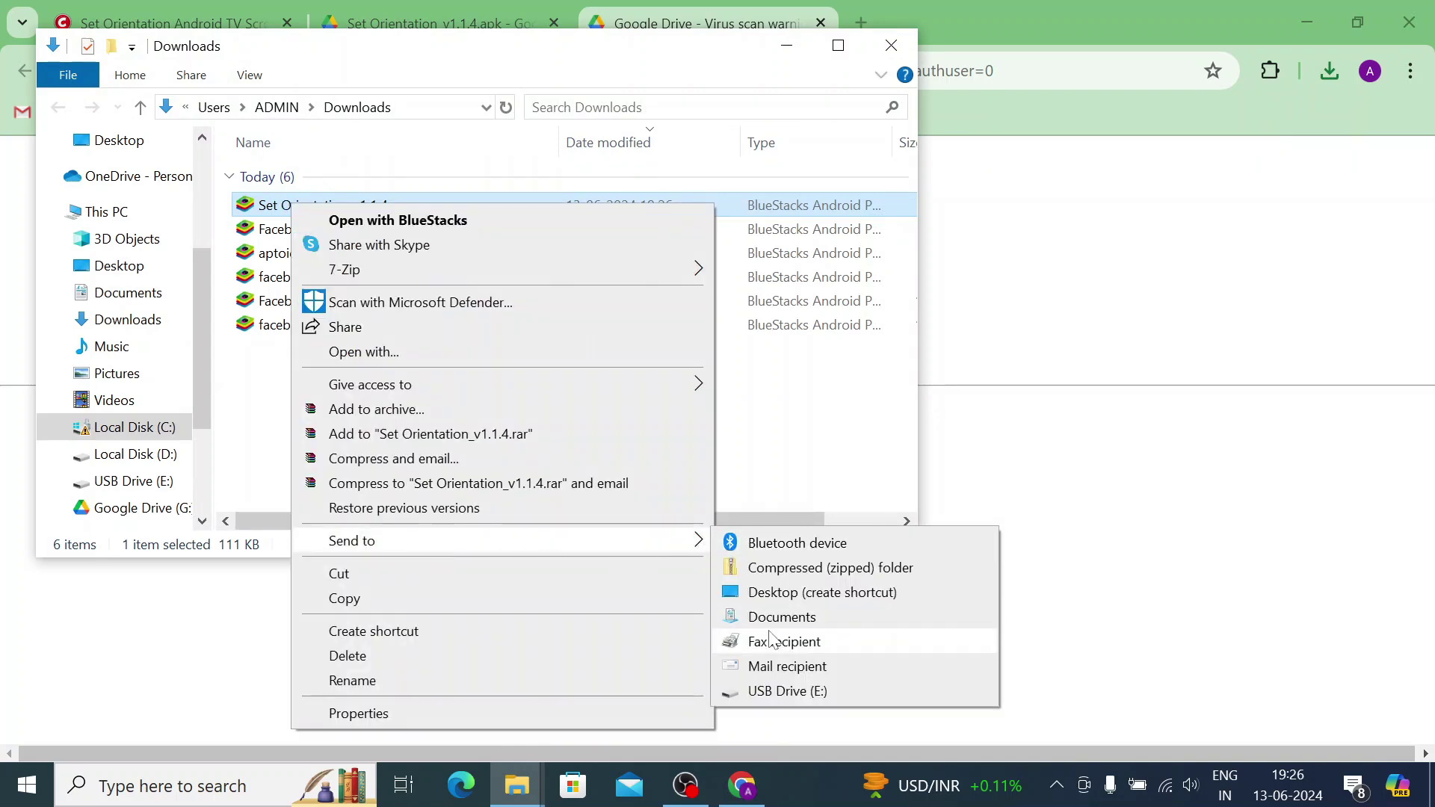
pyautogui.click(773, 698)
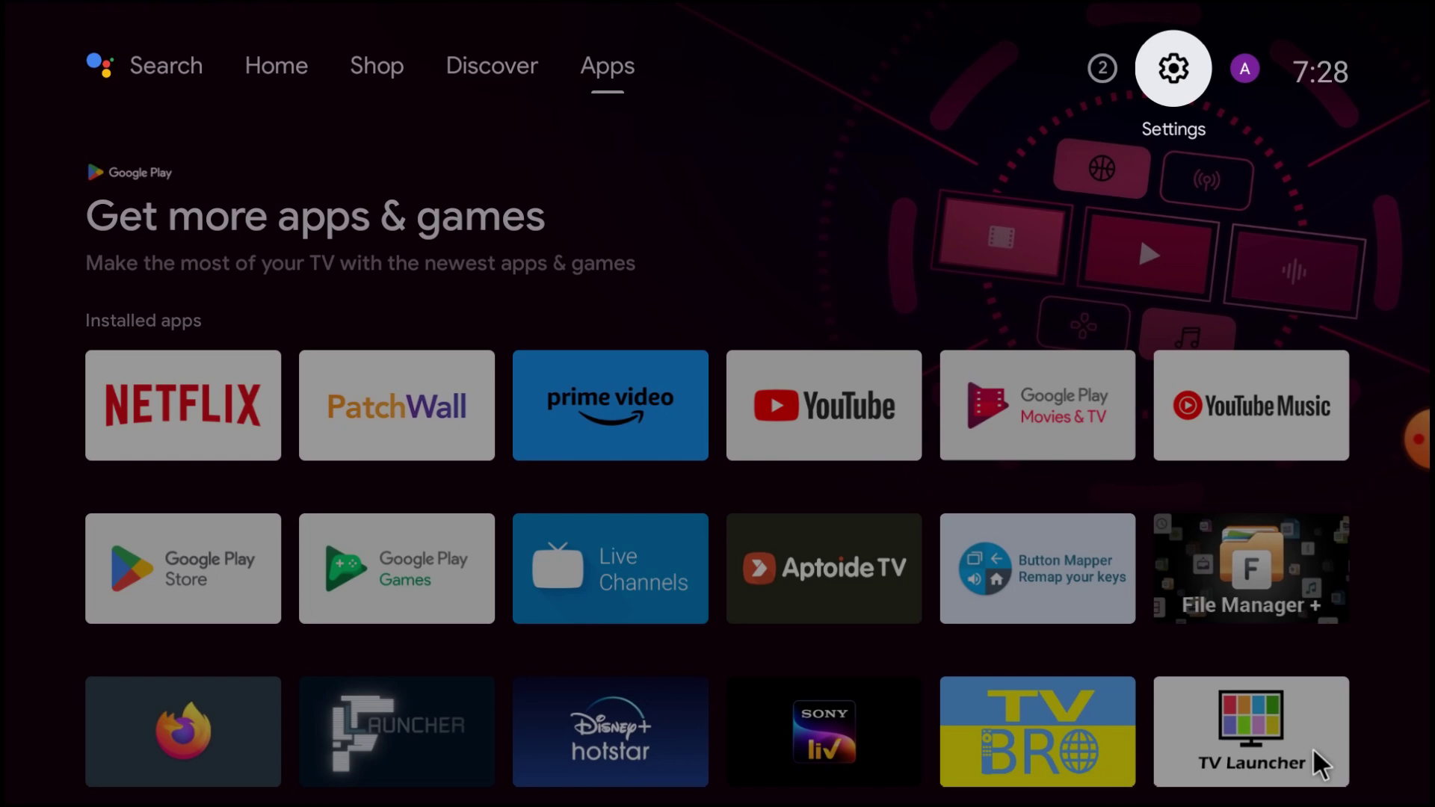
# Switch to the Android TV and open the Google Play Store from the installed apps.
pyautogui.press('Down')
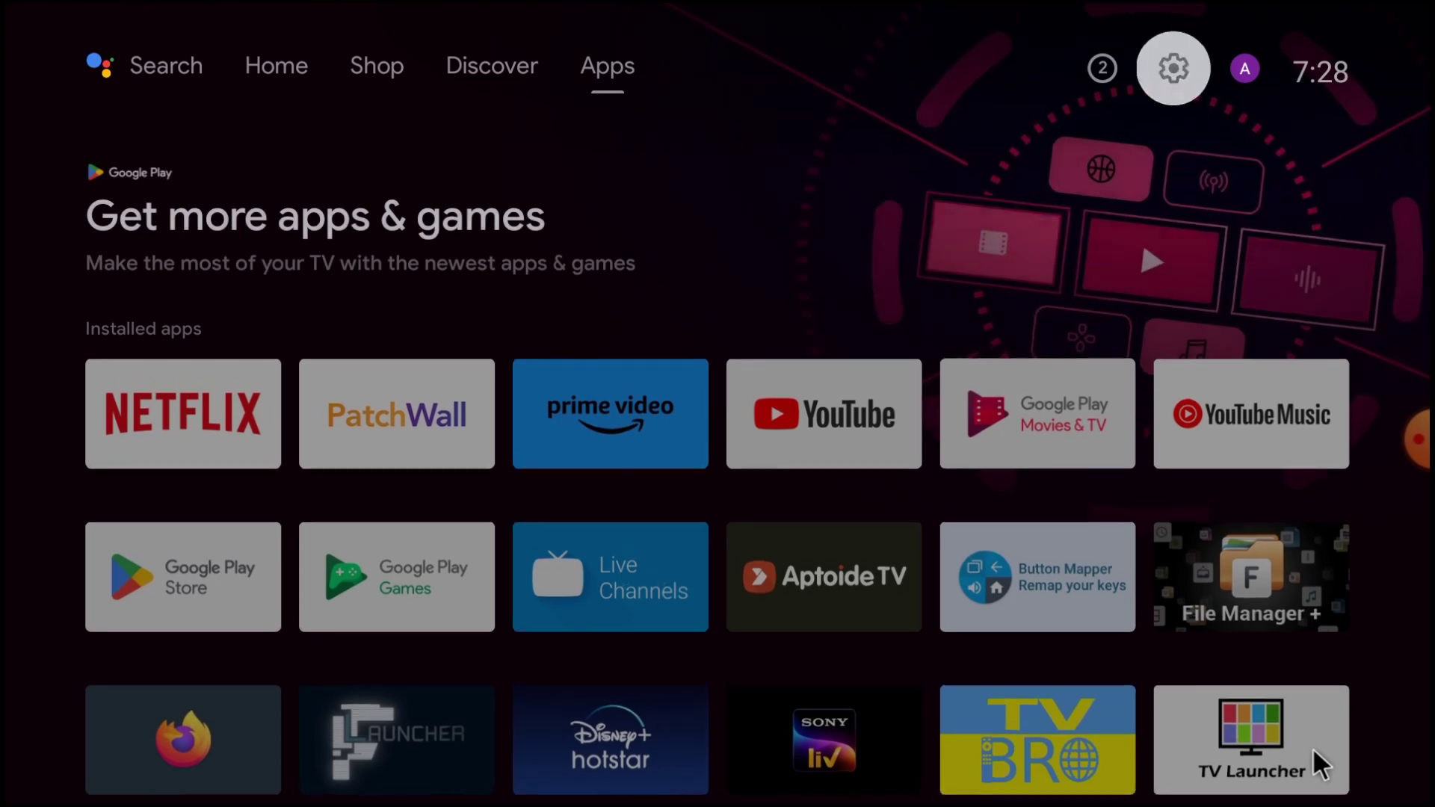
pyautogui.press('Down')
pyautogui.press('Down')
pyautogui.press('Down')
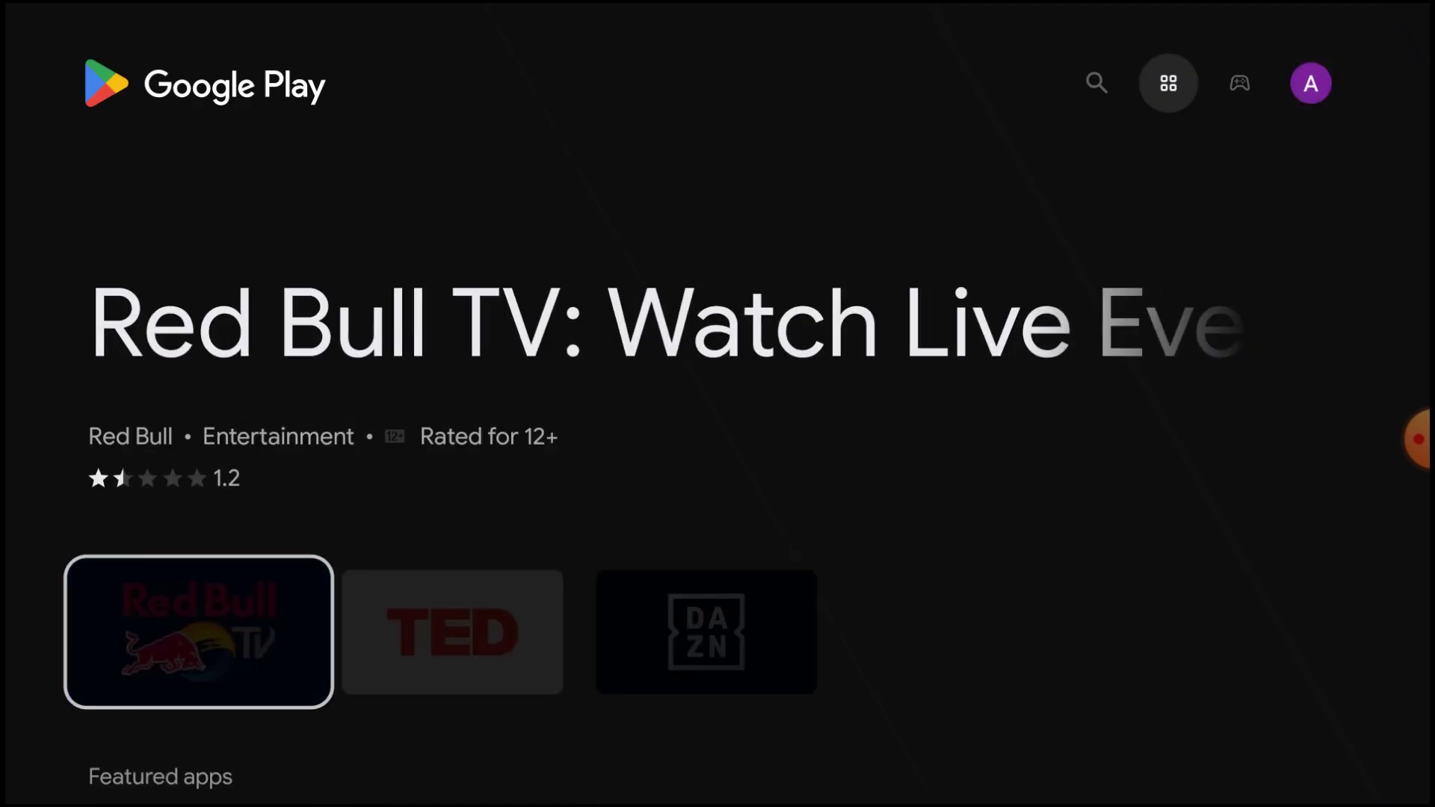
# Search the Play Store for "file", view the File Manager + app page, and return to the TV's installed apps.
pyautogui.press('Up')
pyautogui.press('Left')
pyautogui.press('Down')
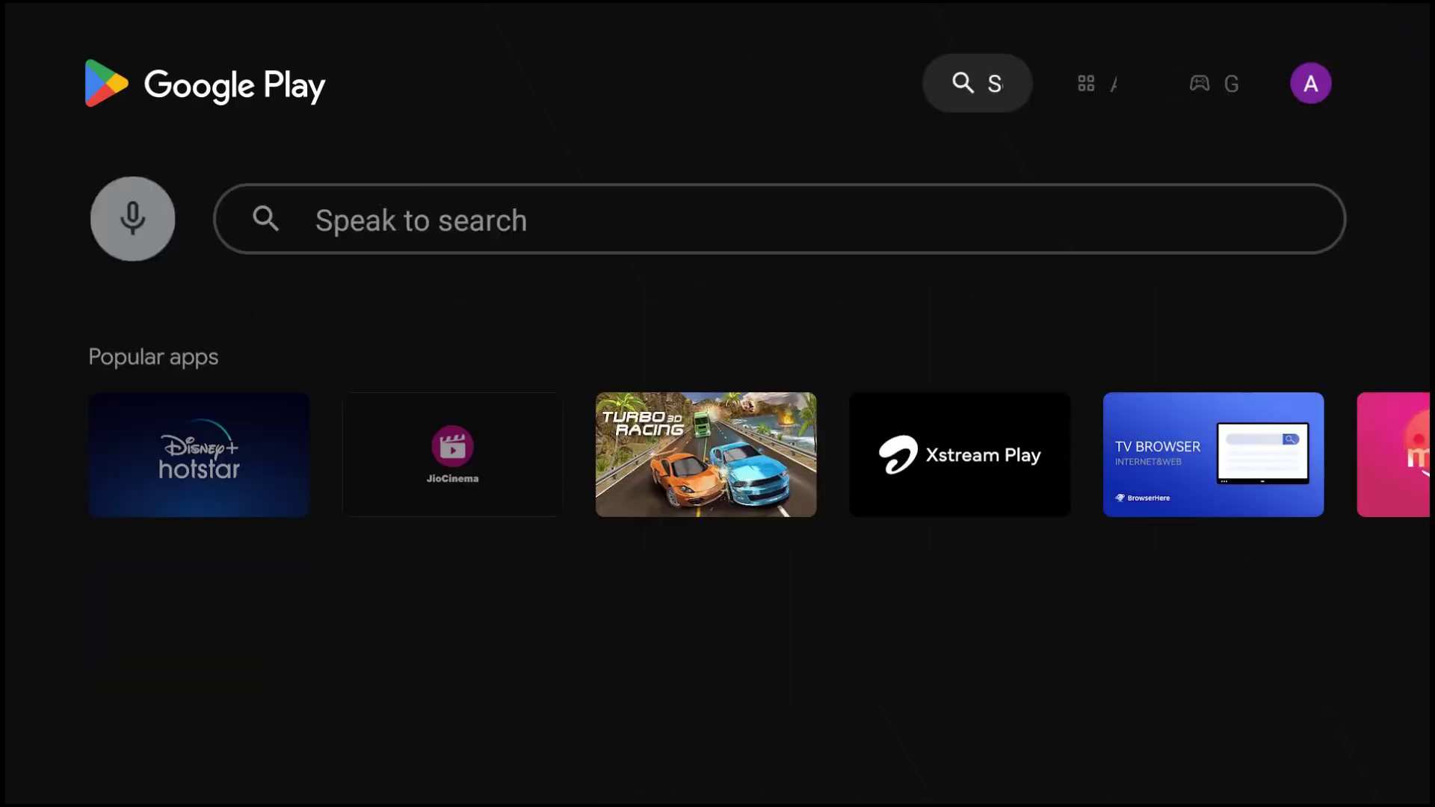
pyautogui.press('Right')
pyautogui.press('Return')
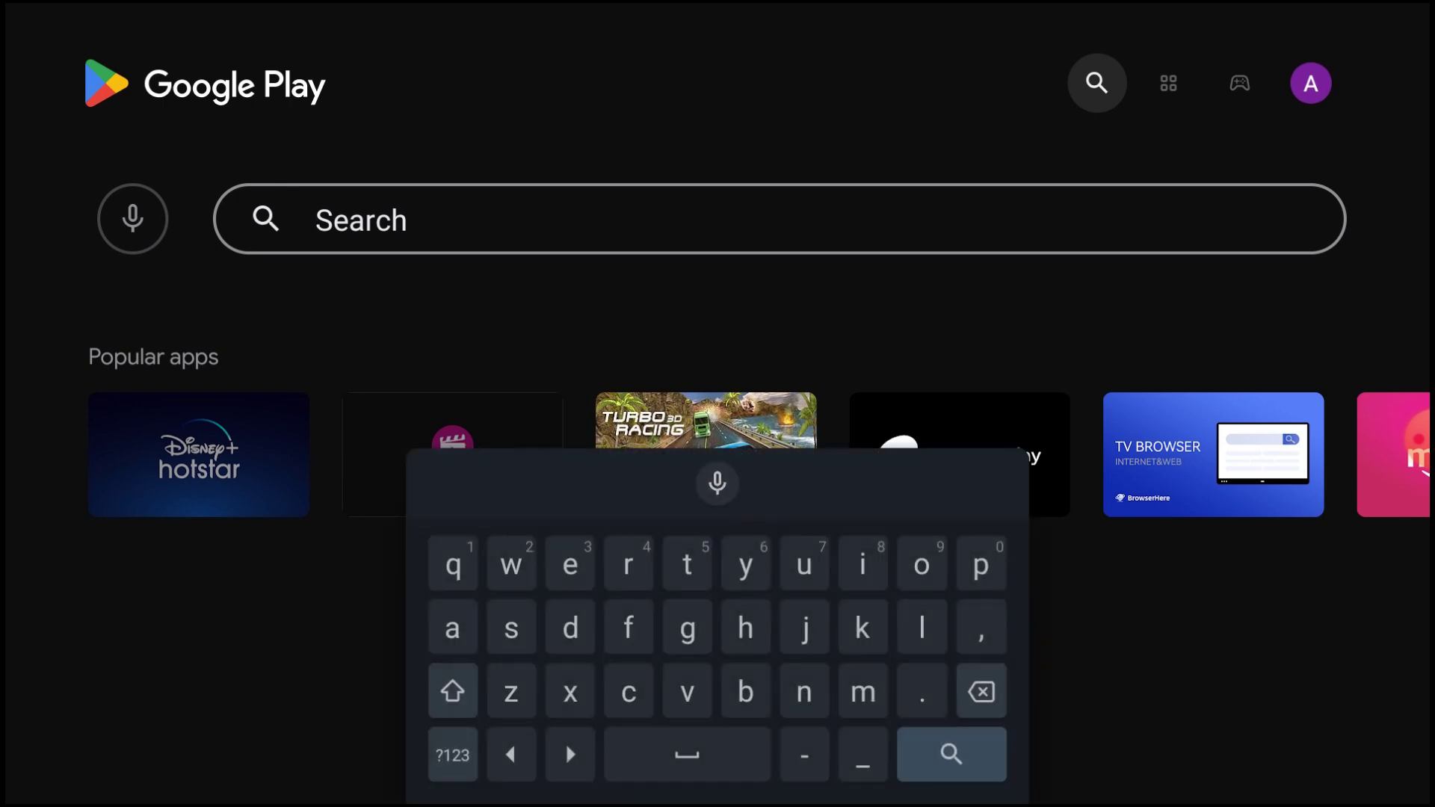
pyautogui.write('f')
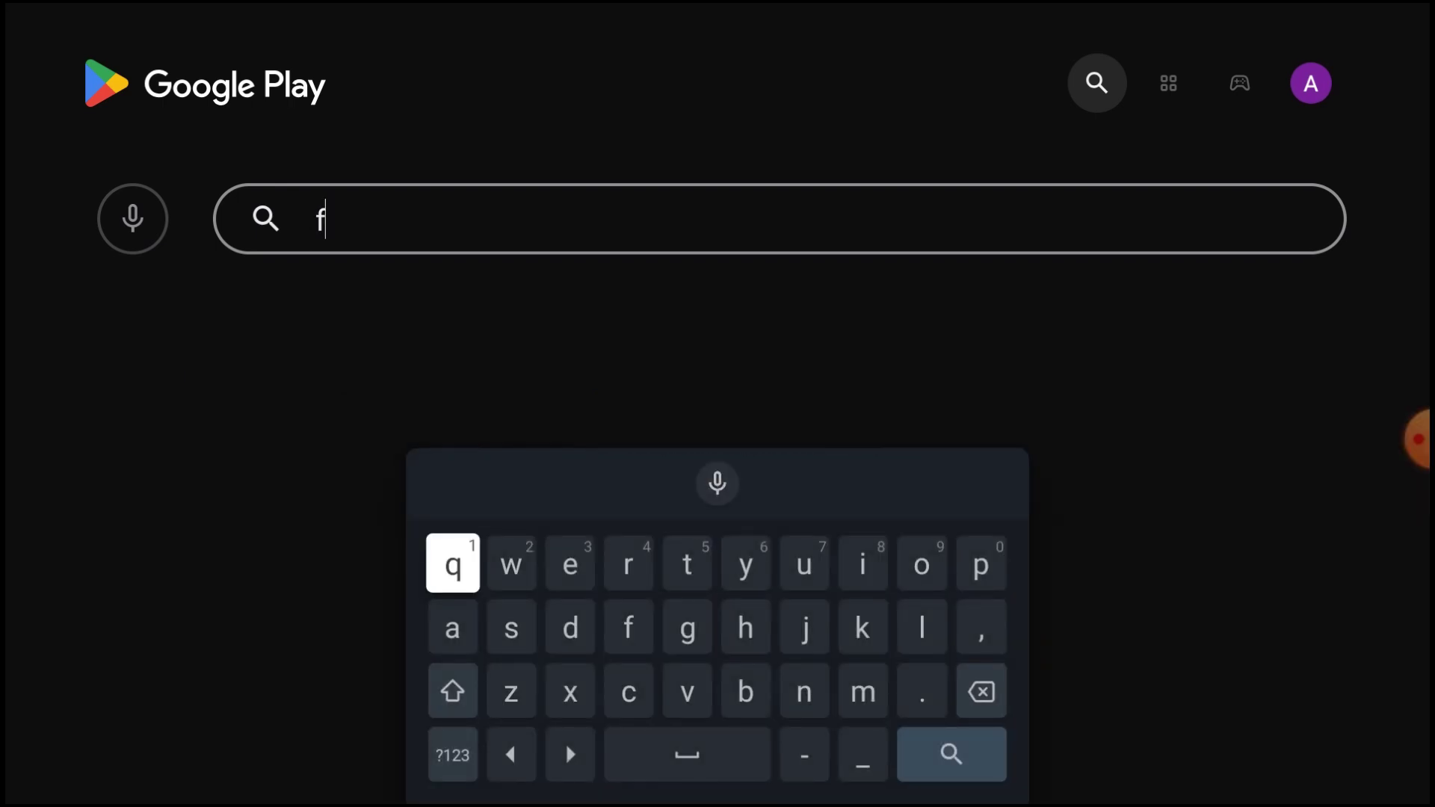
pyautogui.write('ile')
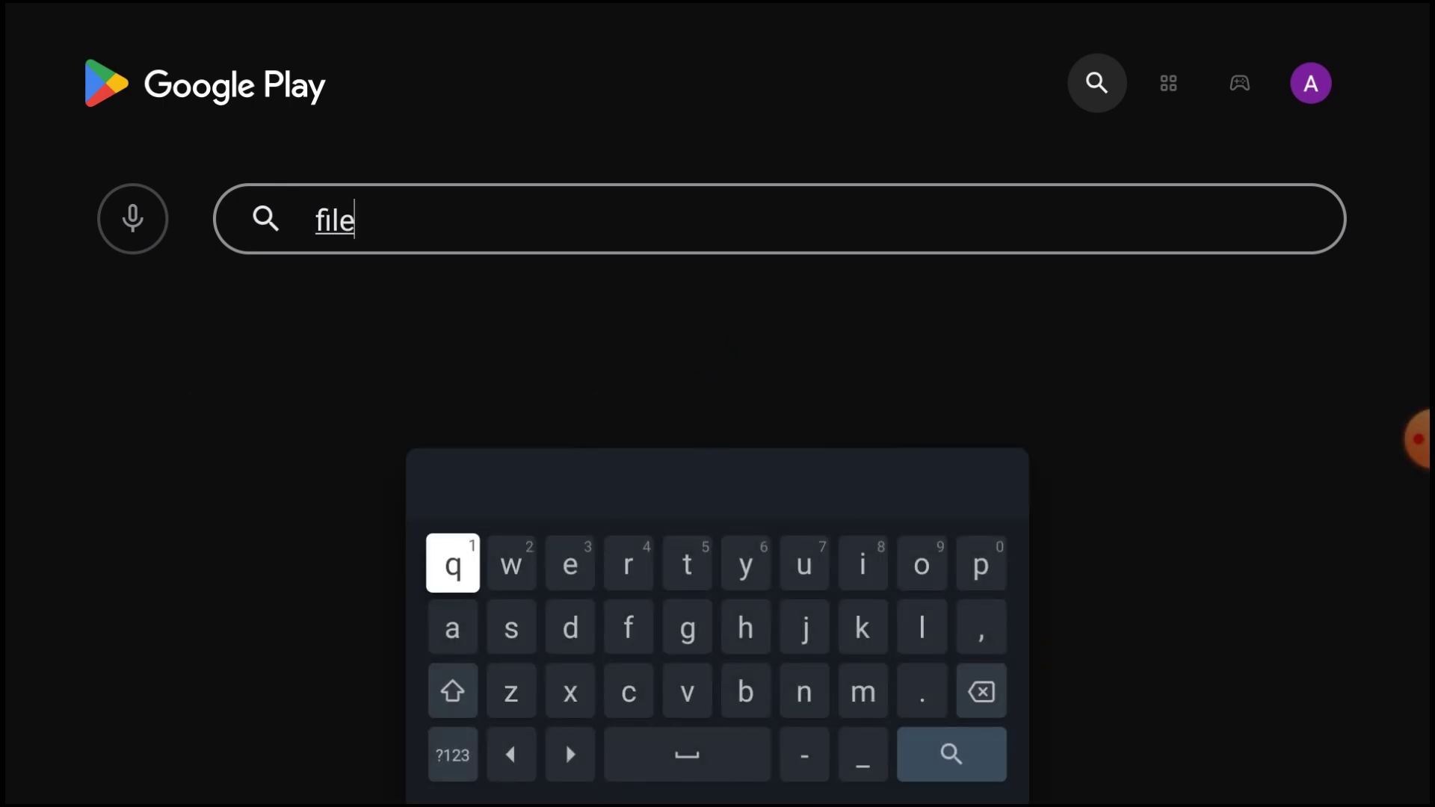
pyautogui.press('Return')
pyautogui.click(209, 464)
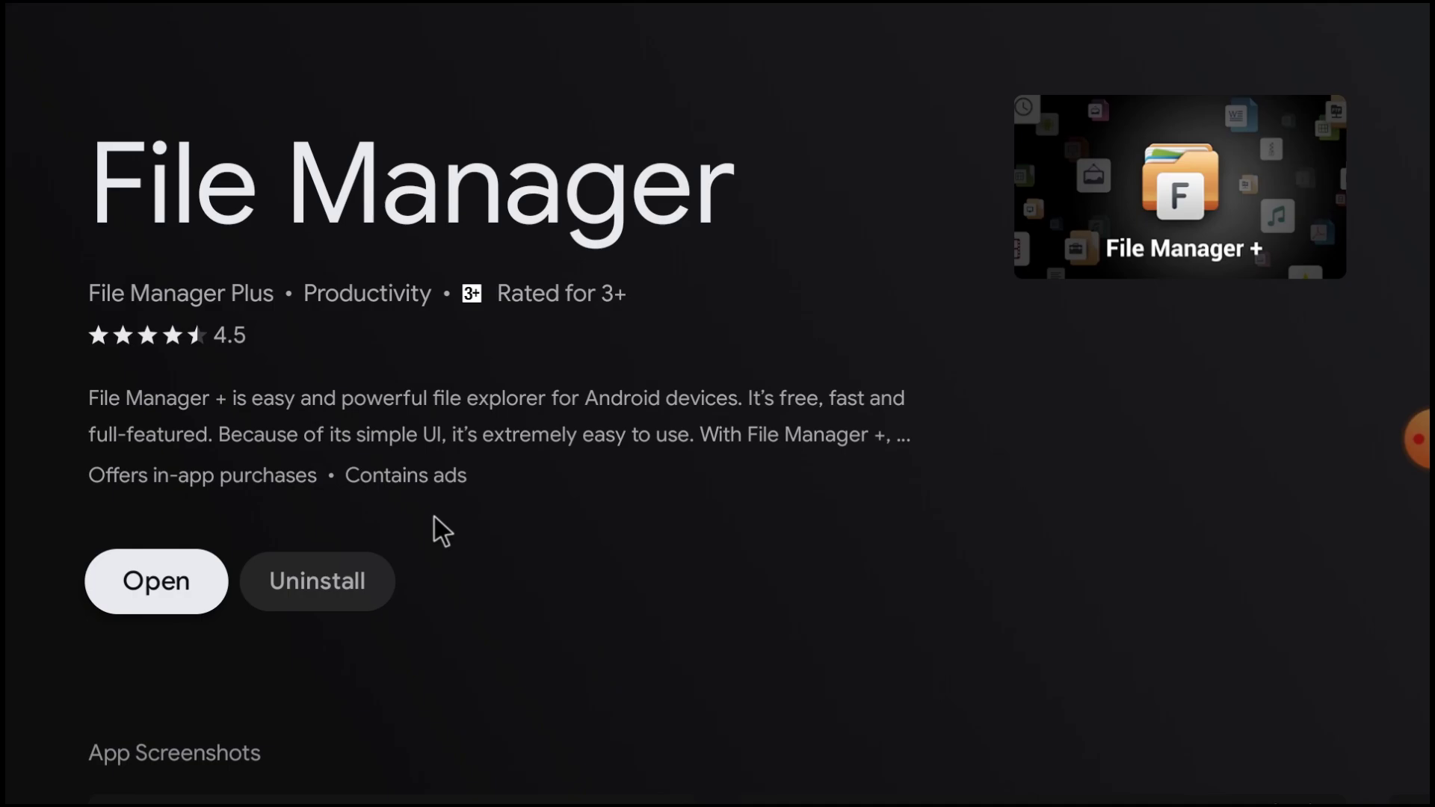
pyautogui.press('Escape')
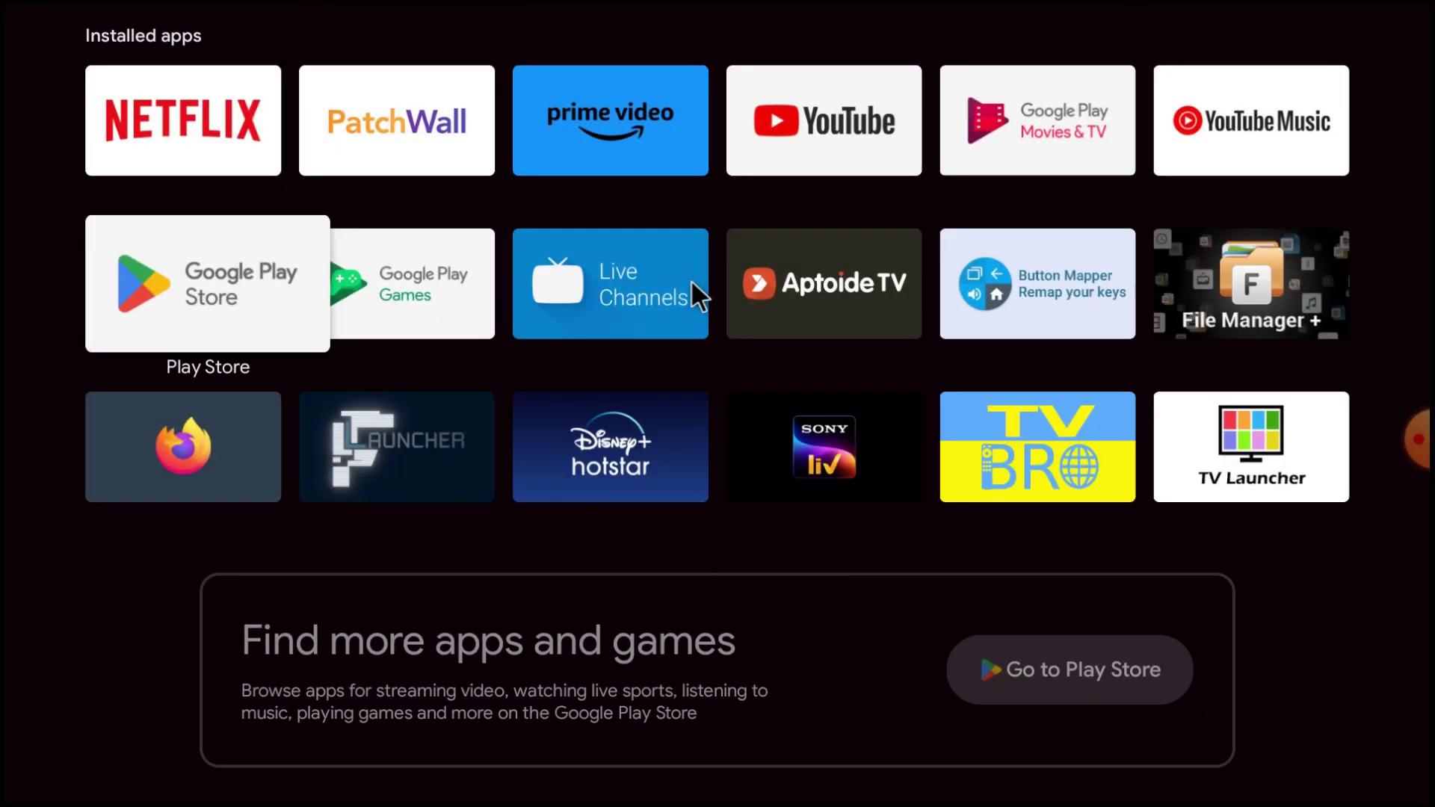
# Check in the TV's security settings which apps are allowed to install from unknown sources, and close the settings.
pyautogui.click(1175, 68)
pyautogui.click(1072, 501)
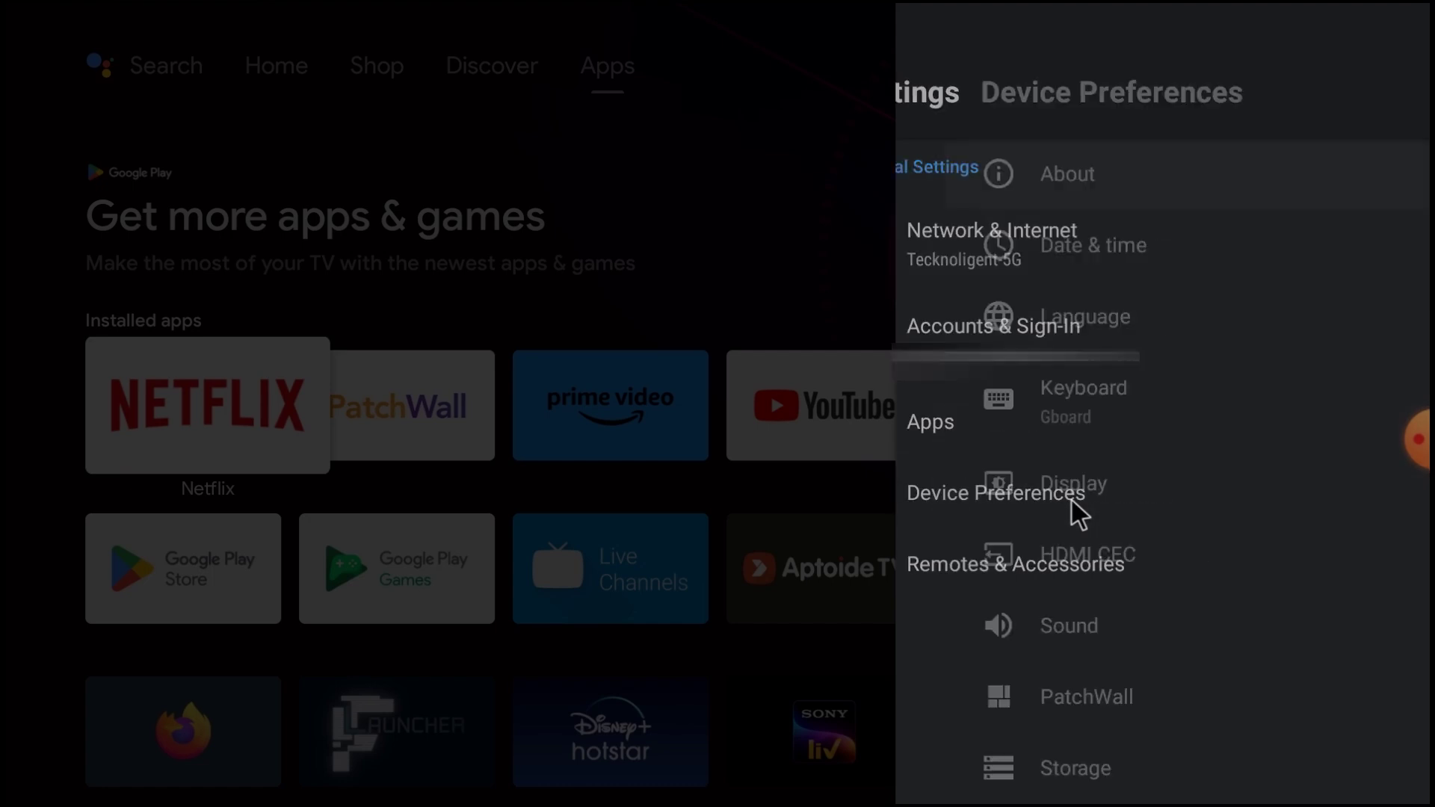
pyautogui.scroll(-5, 1070, 523)
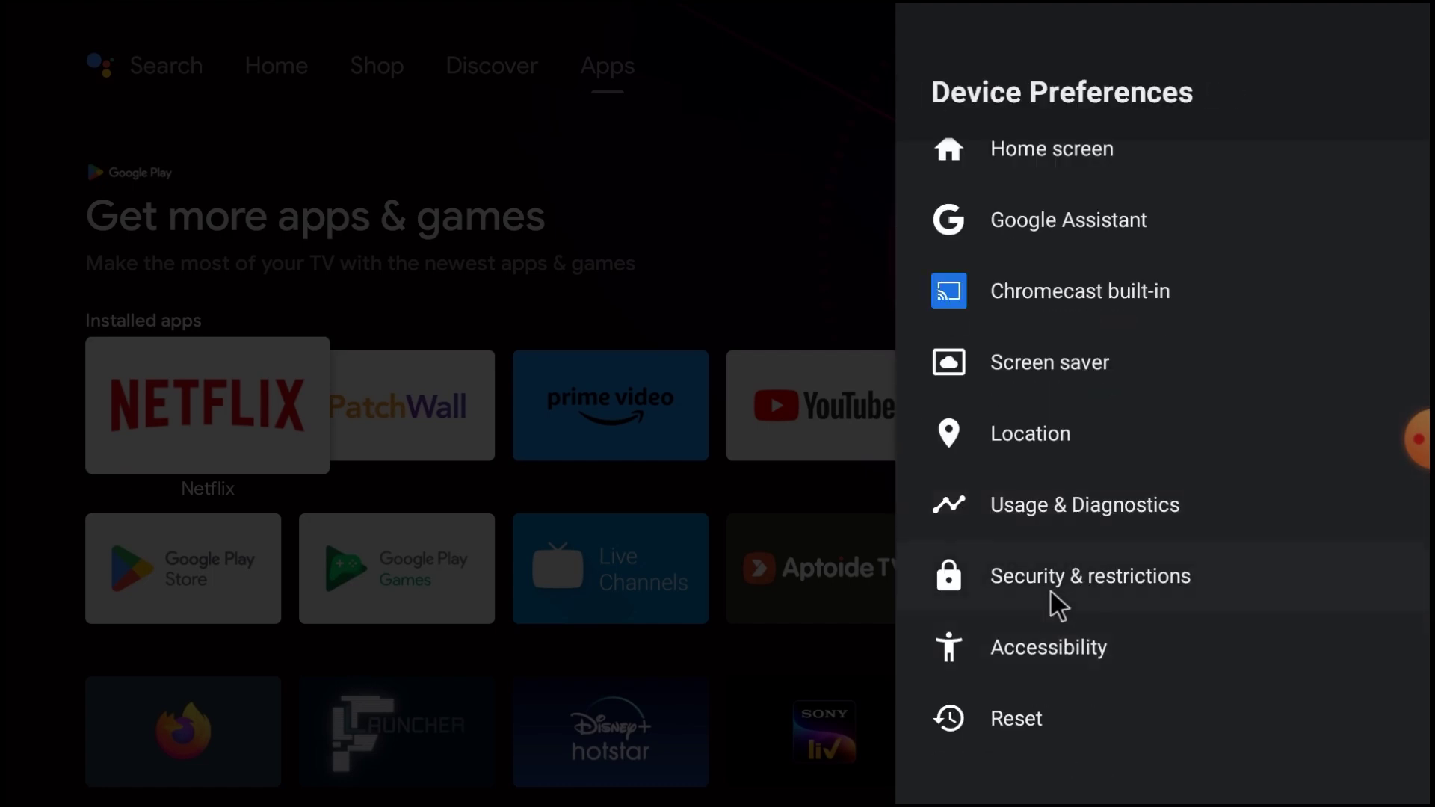
pyautogui.click(1057, 577)
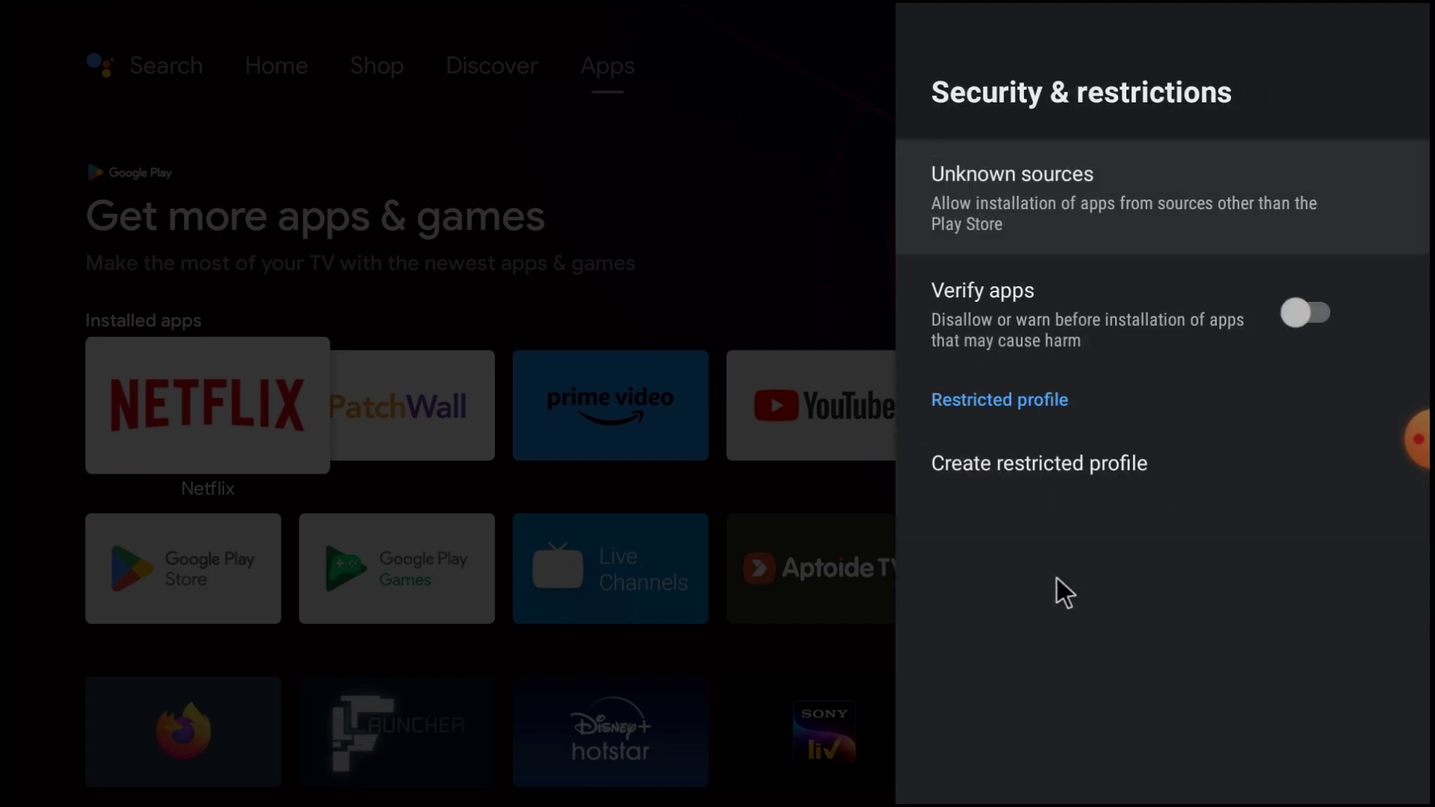
pyautogui.click(1061, 191)
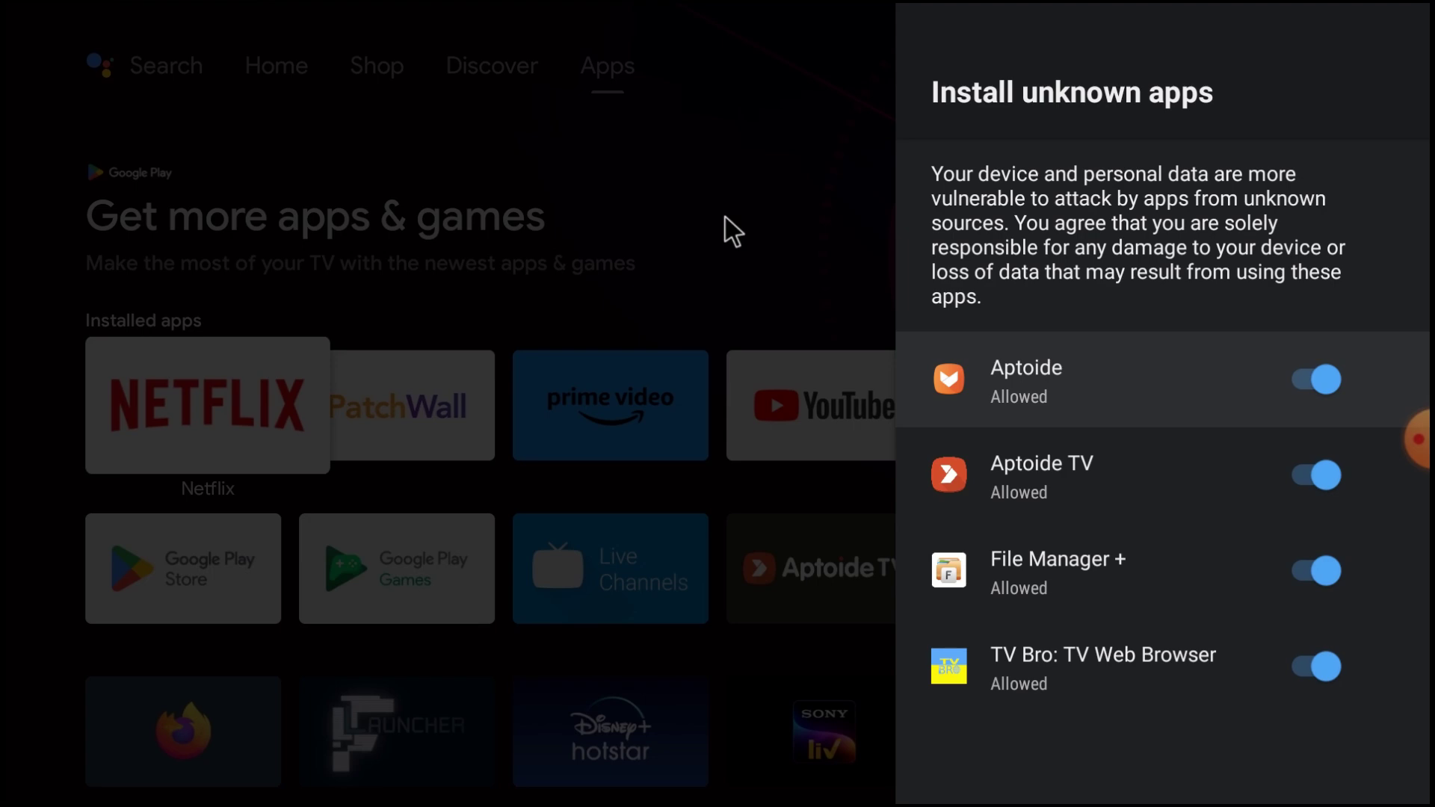
pyautogui.press('Escape')
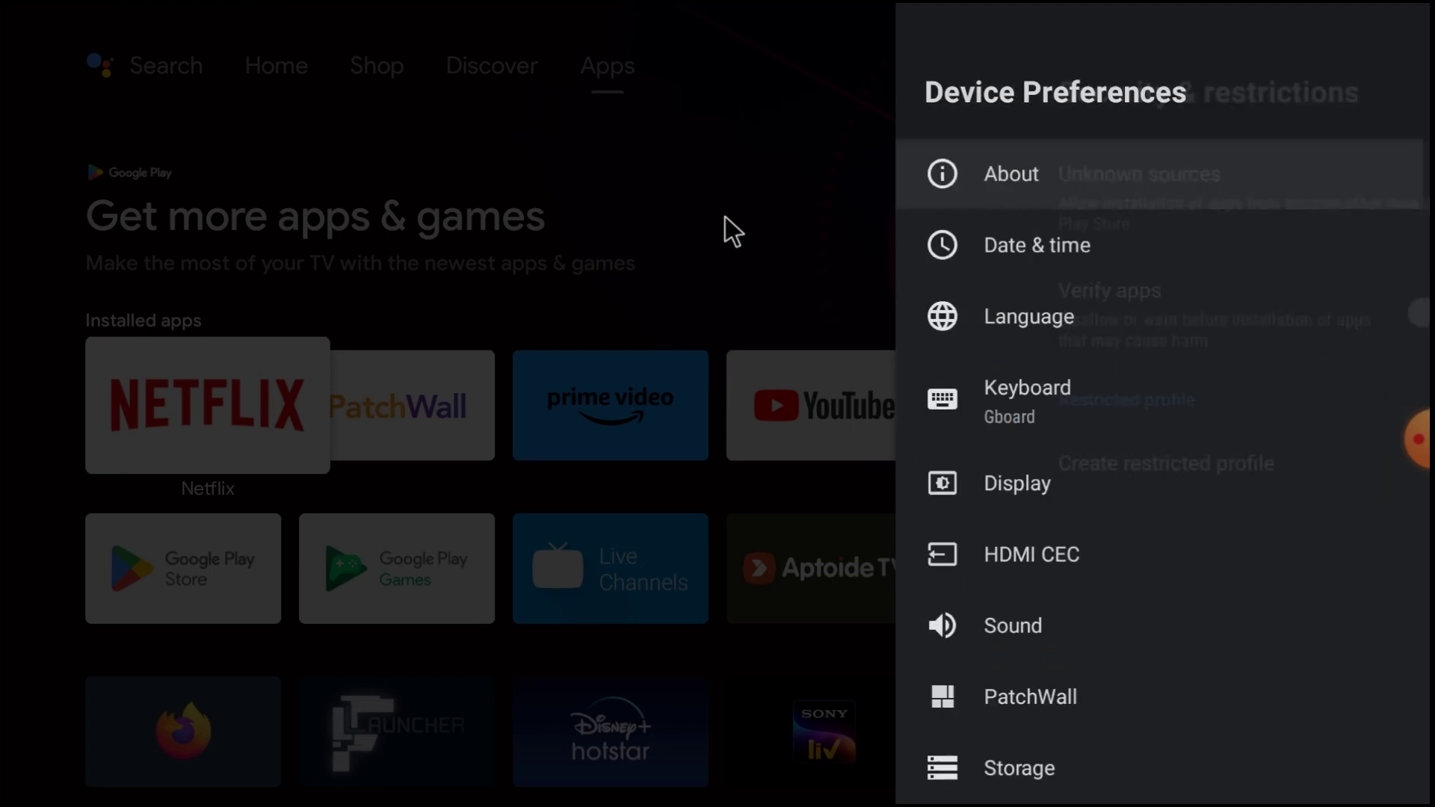
pyautogui.press('Escape')
pyautogui.press('Escape')
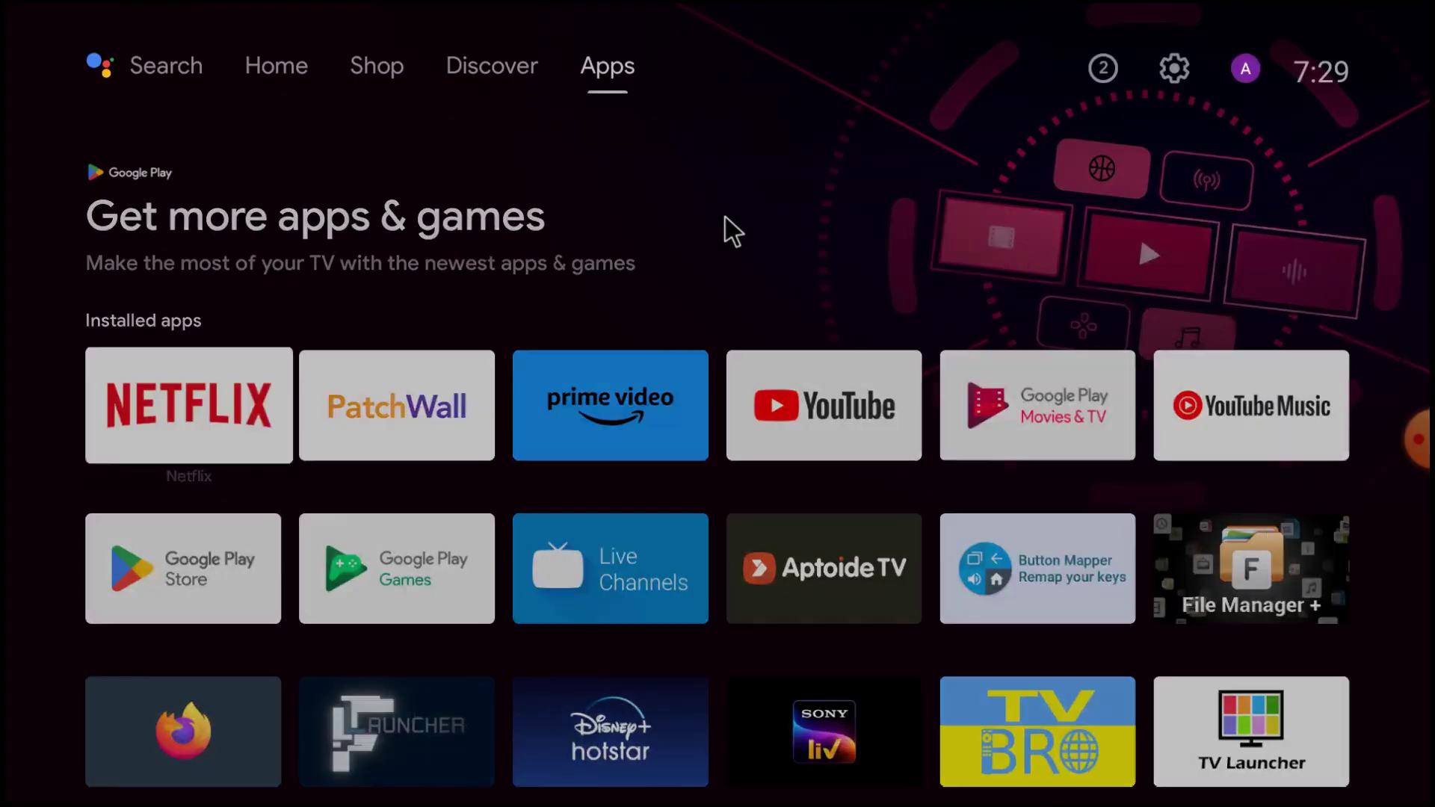
# Open File Manager + to check the available storage devices, and exit back to the TV home screen.
pyautogui.press('Up')
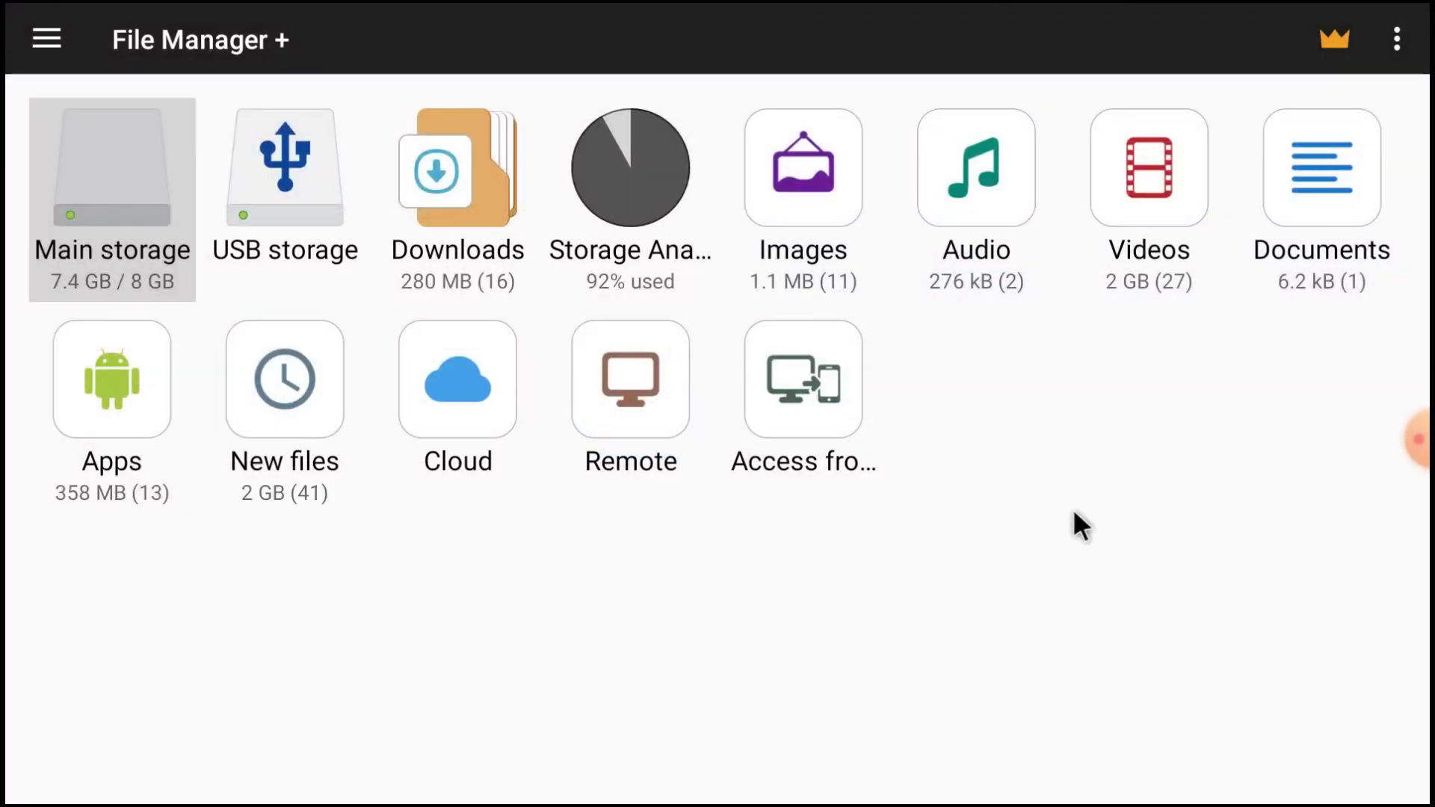
pyautogui.press('Escape')
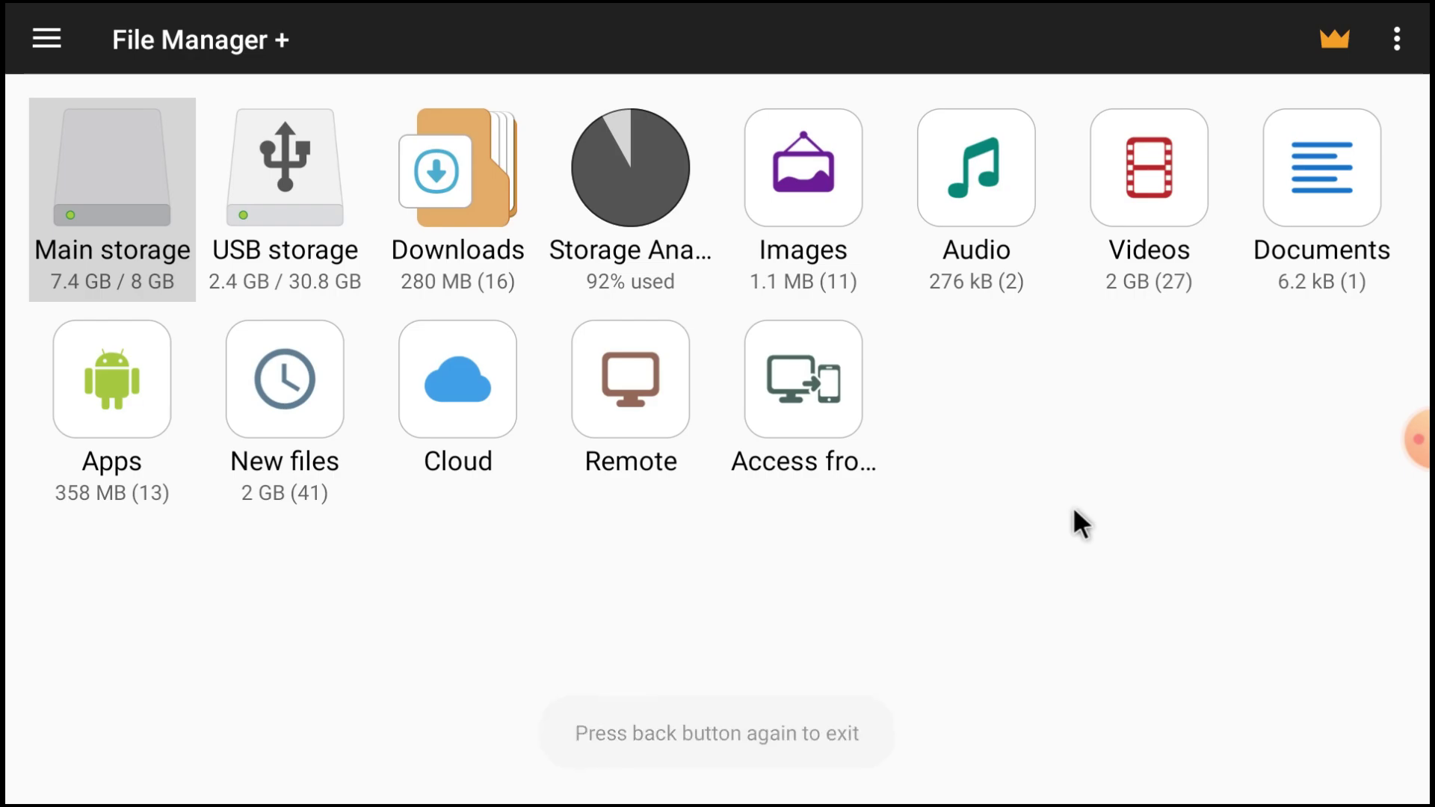
pyautogui.press('Escape')
pyautogui.press('Escape')
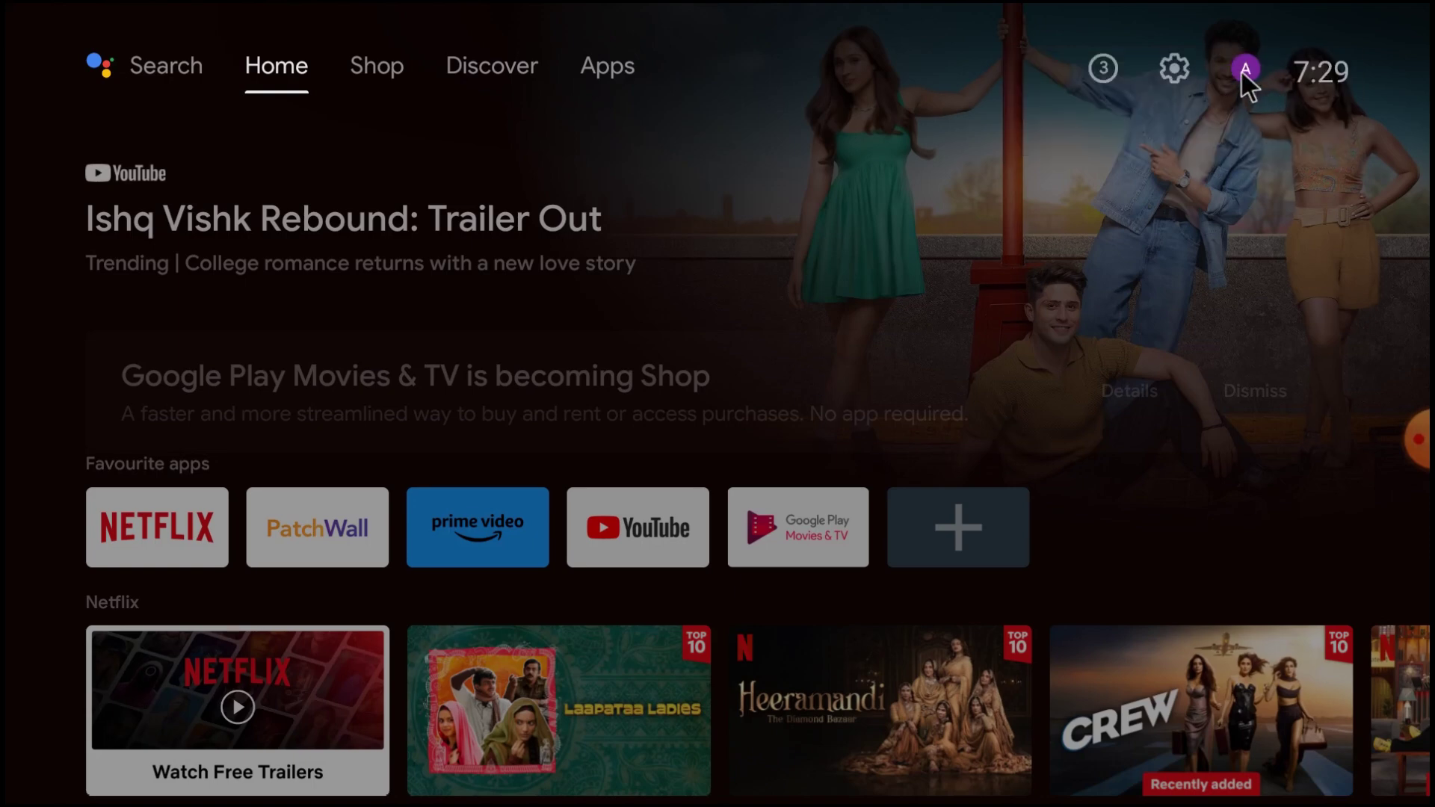
# Open File Manager + from the TV's app settings and browse to the USB storage.
pyautogui.click(1173, 67)
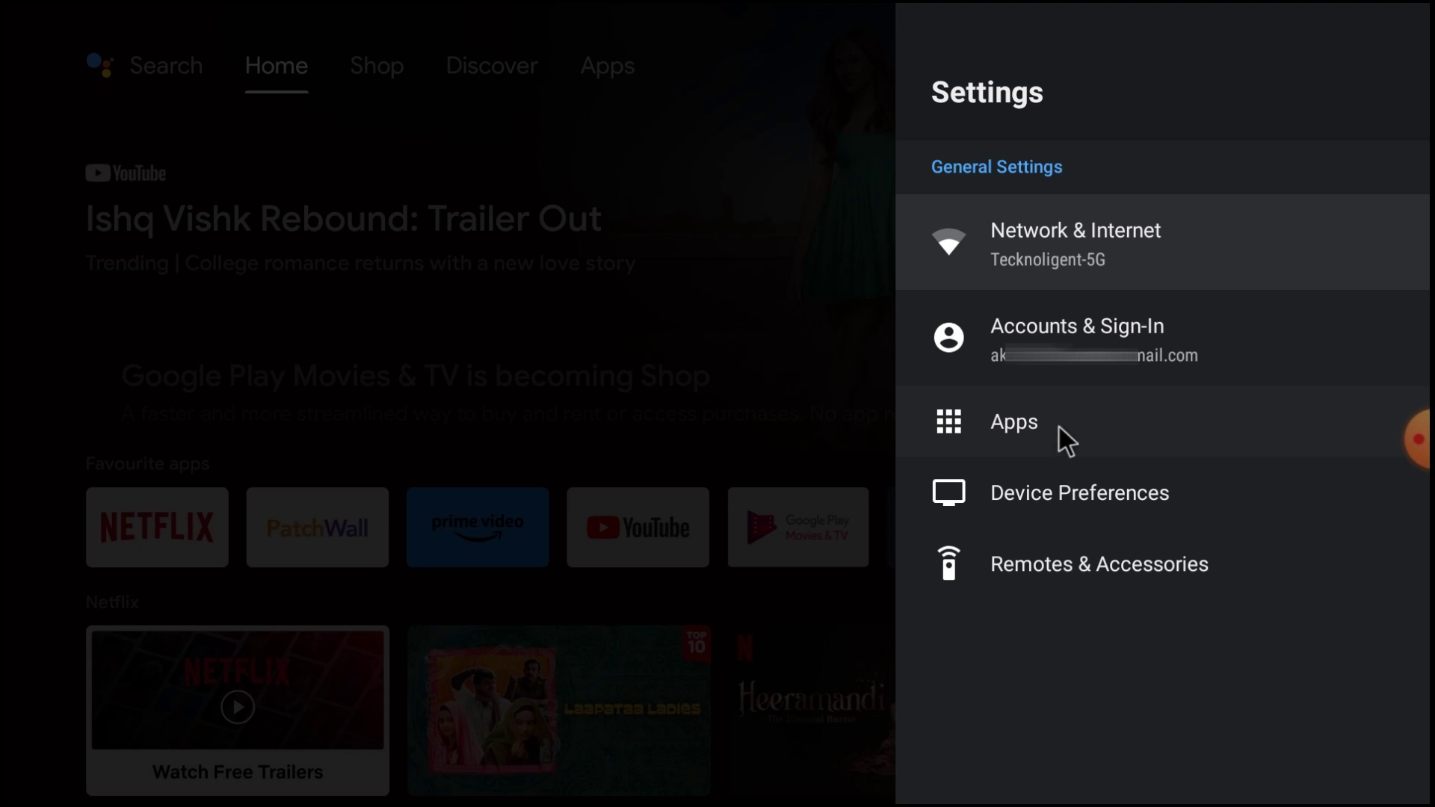
pyautogui.click(1060, 428)
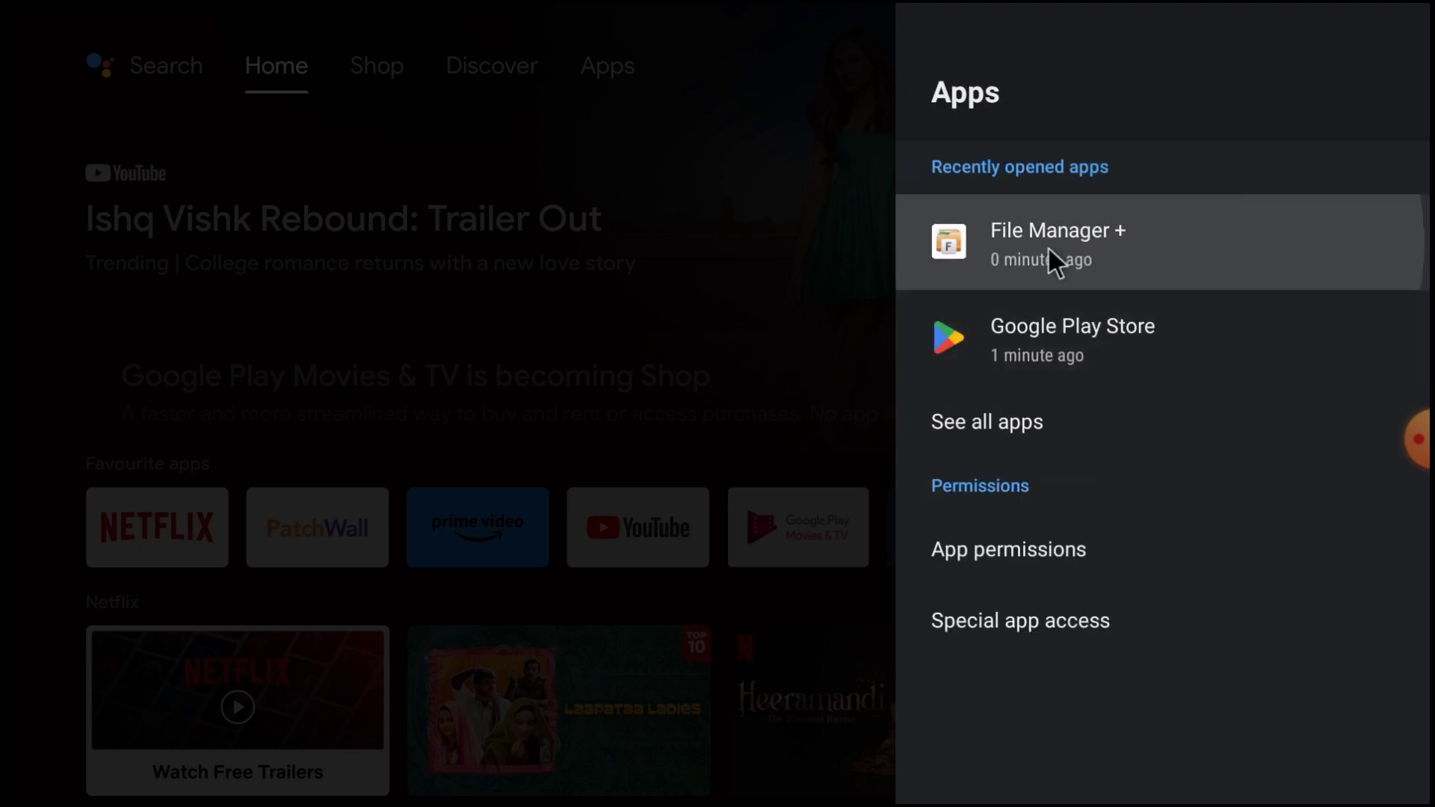
pyautogui.click(1048, 245)
pyautogui.click(1049, 247)
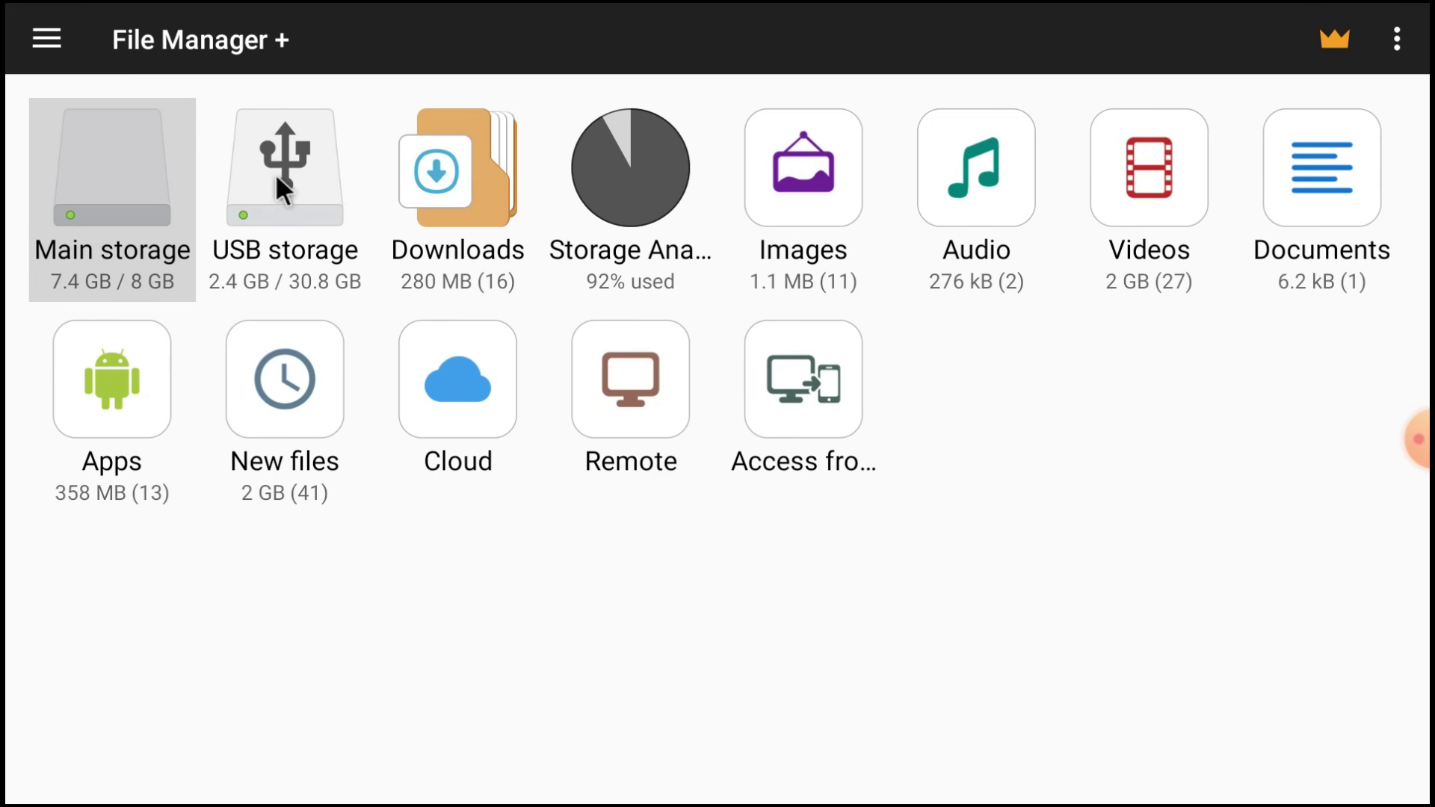
pyautogui.click(277, 174)
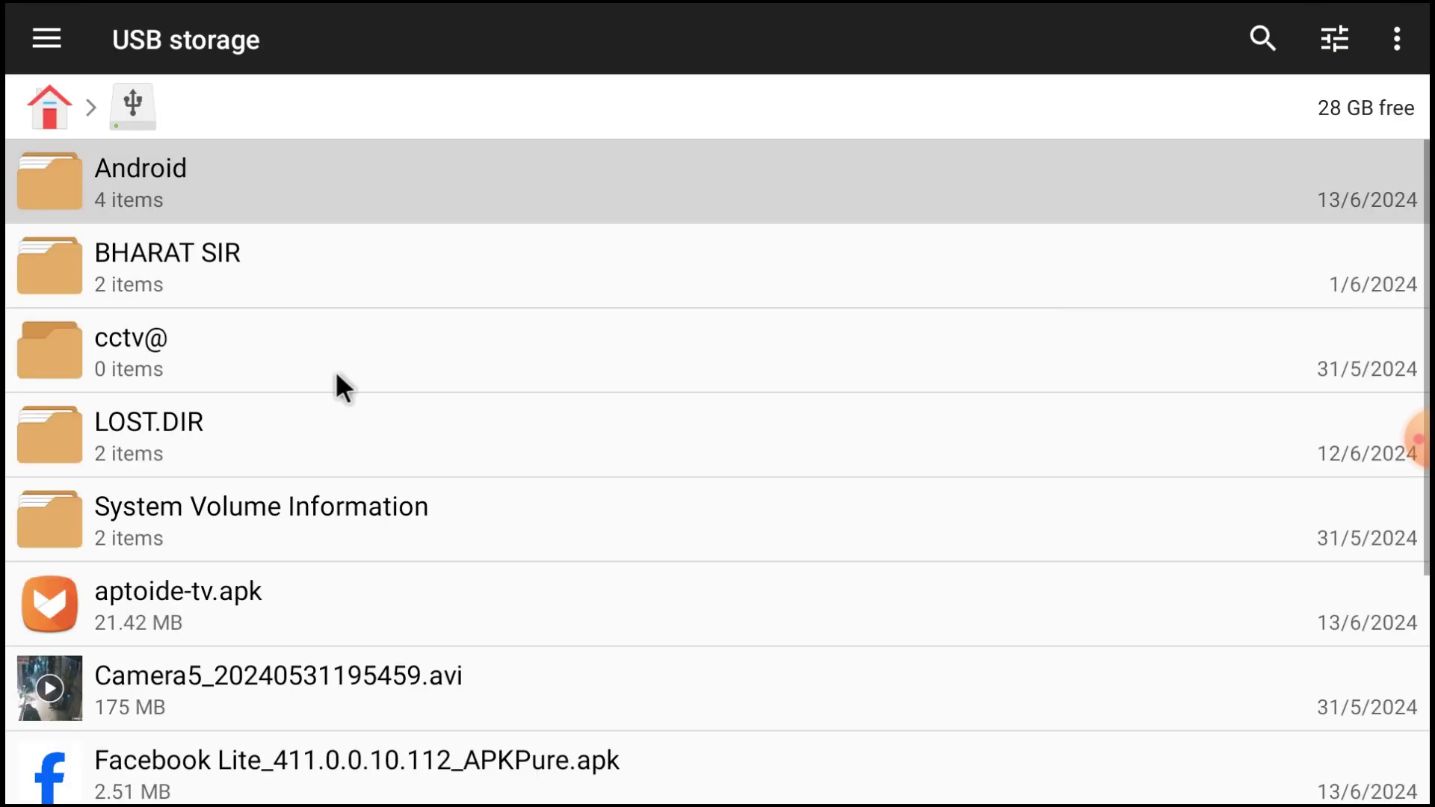
# Find Set Orientation_v1.1.4.apk on the USB drive and install it as an update to the existing application.
pyautogui.scroll(-3, 336, 376)
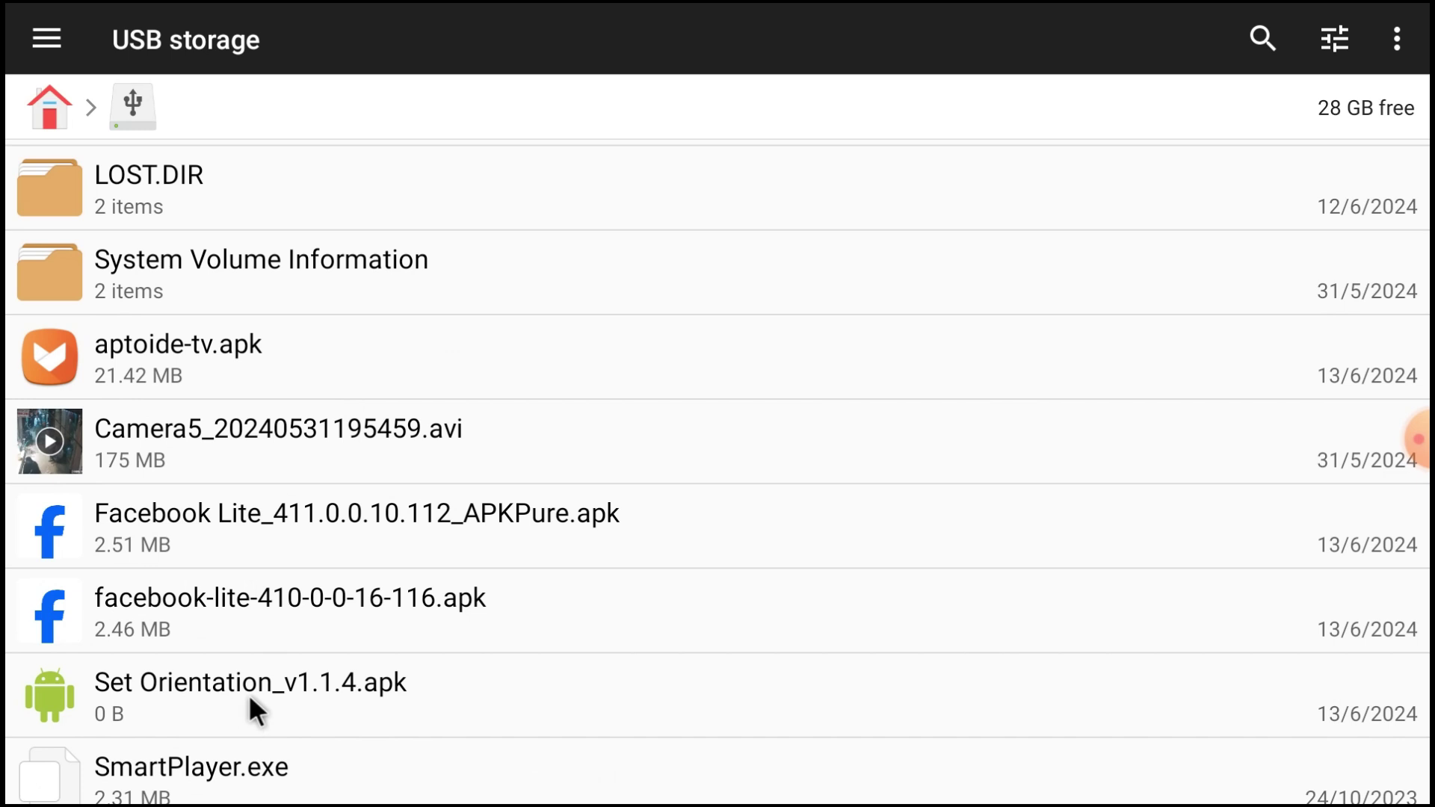
pyautogui.scroll(-1, 248, 694)
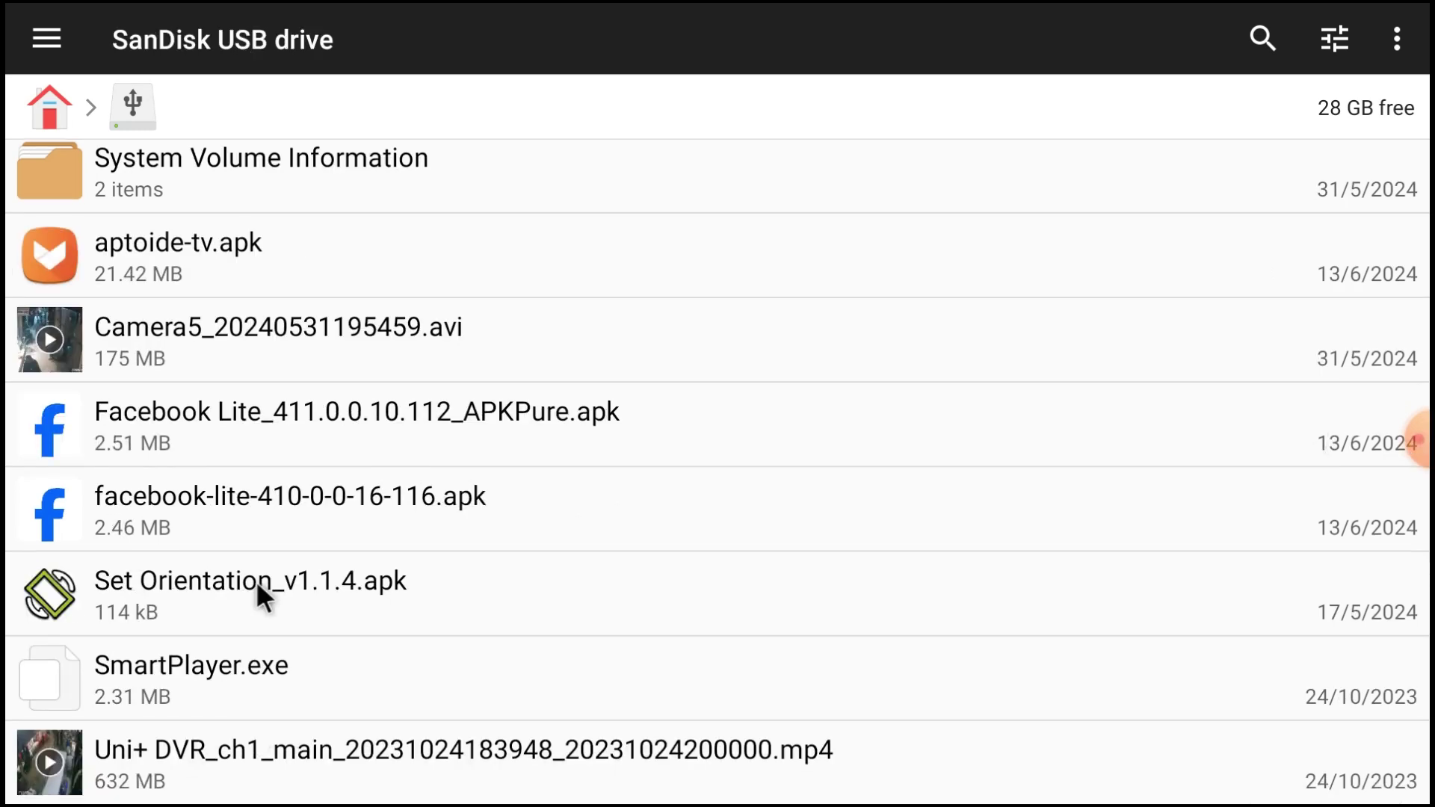
pyautogui.click(256, 580)
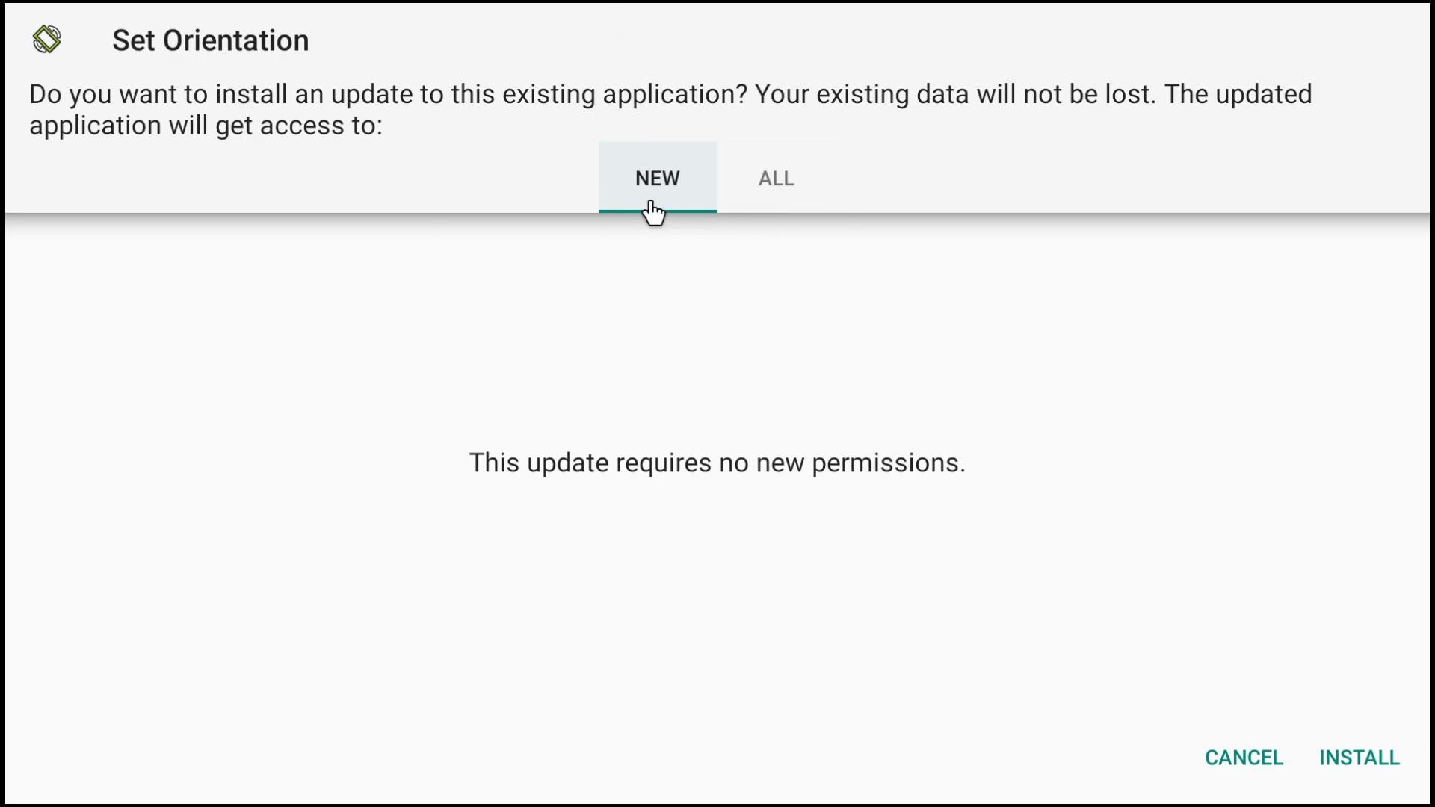
pyautogui.click(1336, 761)
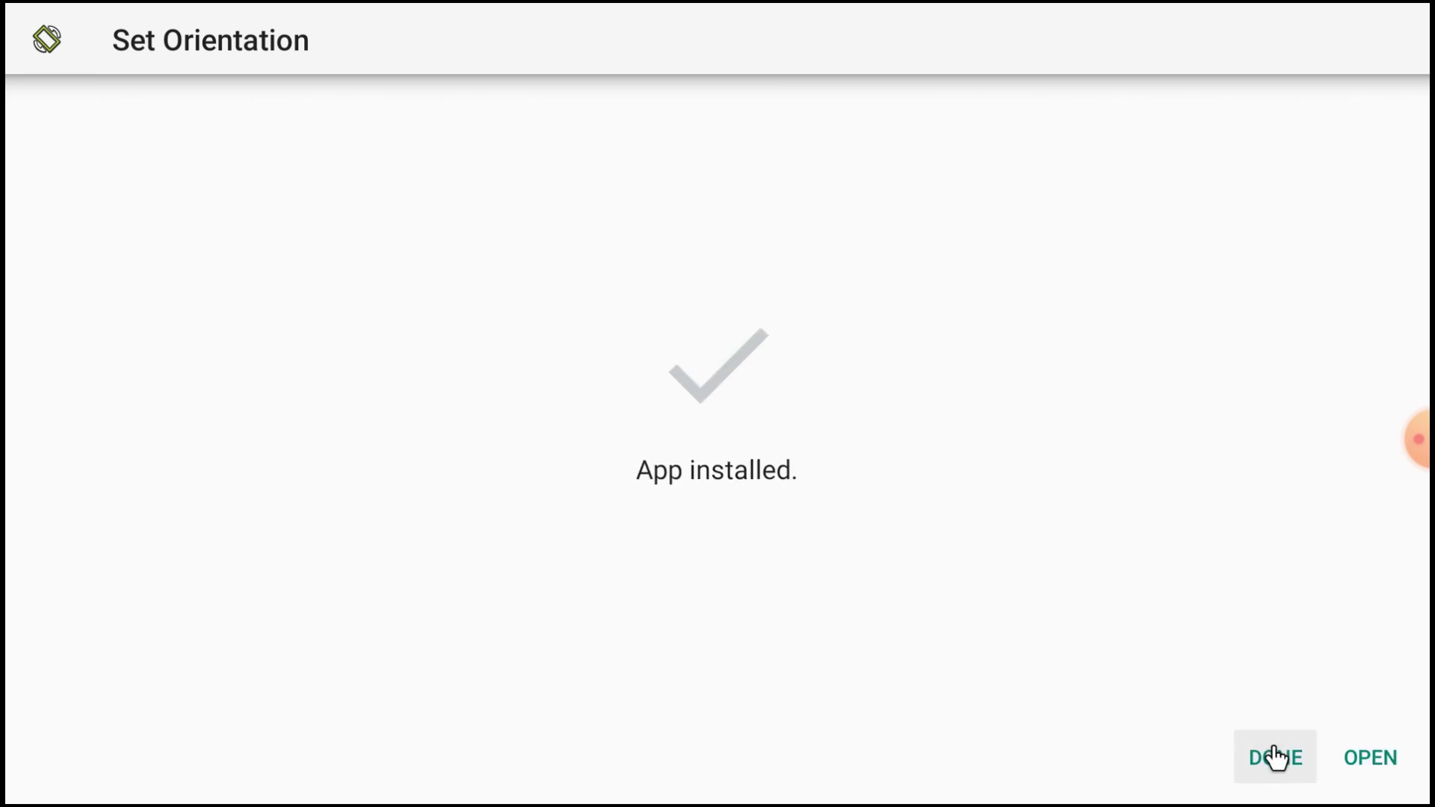
# Launch the Set Orientation app from the installer, choose the Landscape orientation, and confirm it.
pyautogui.click(1342, 759)
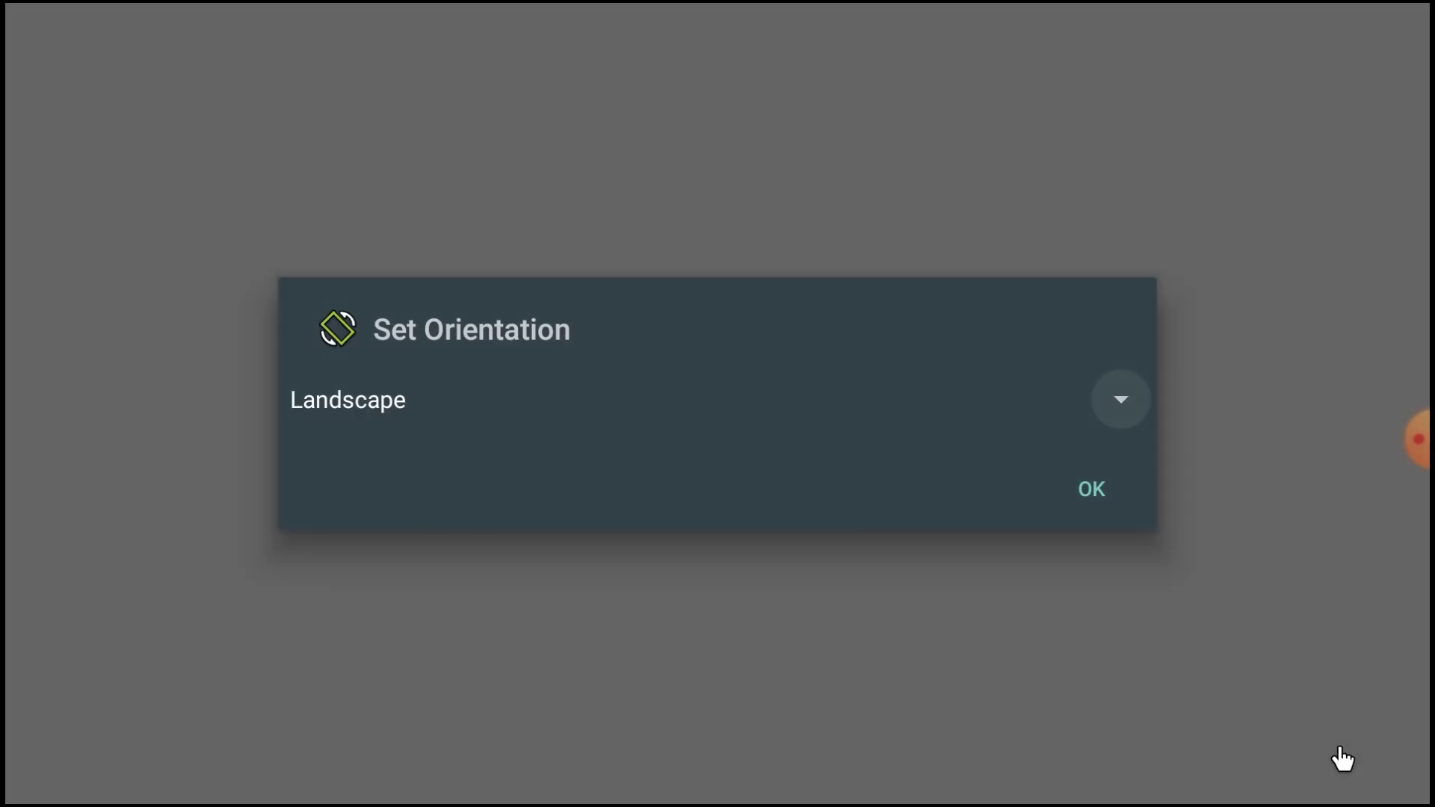
pyautogui.click(1120, 411)
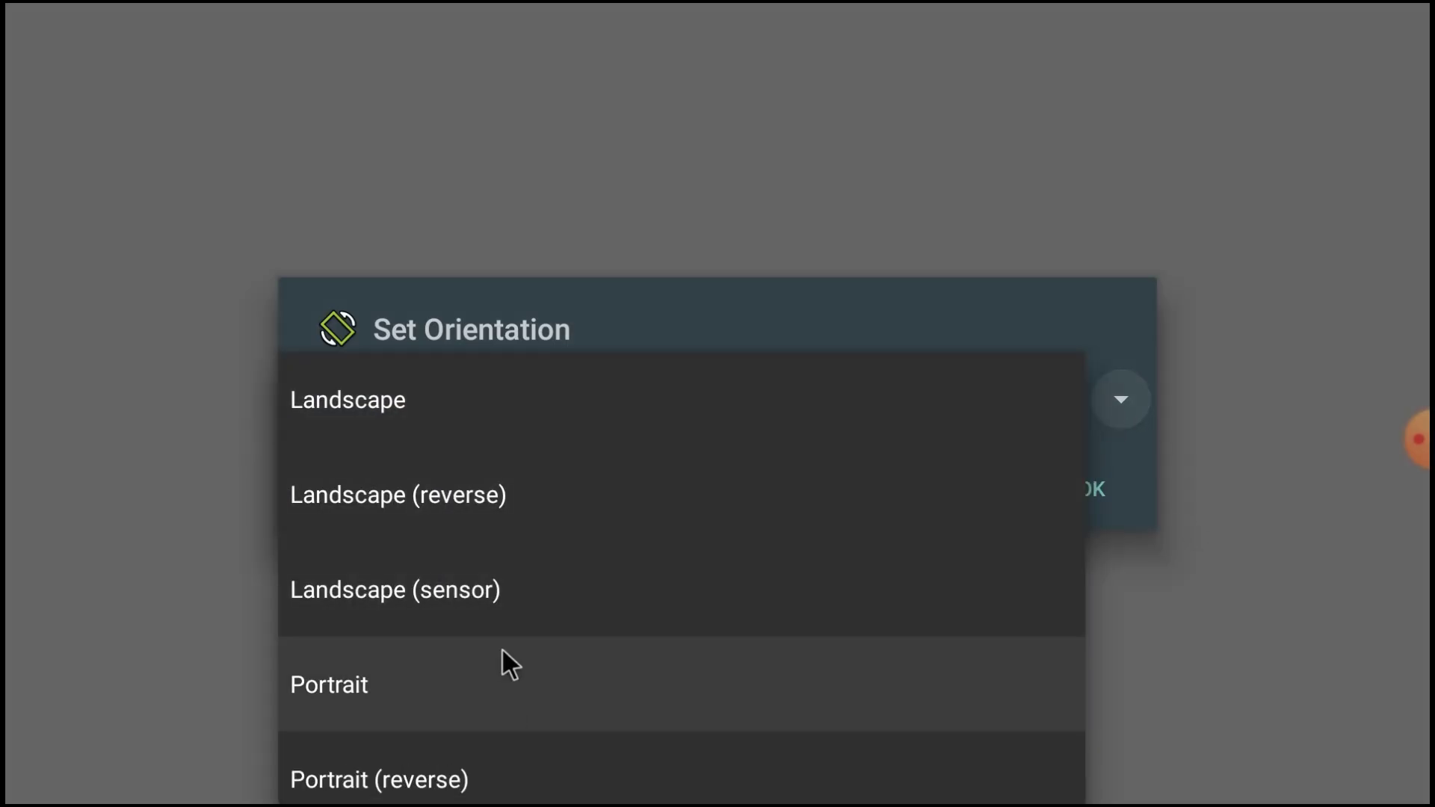
pyautogui.click(525, 403)
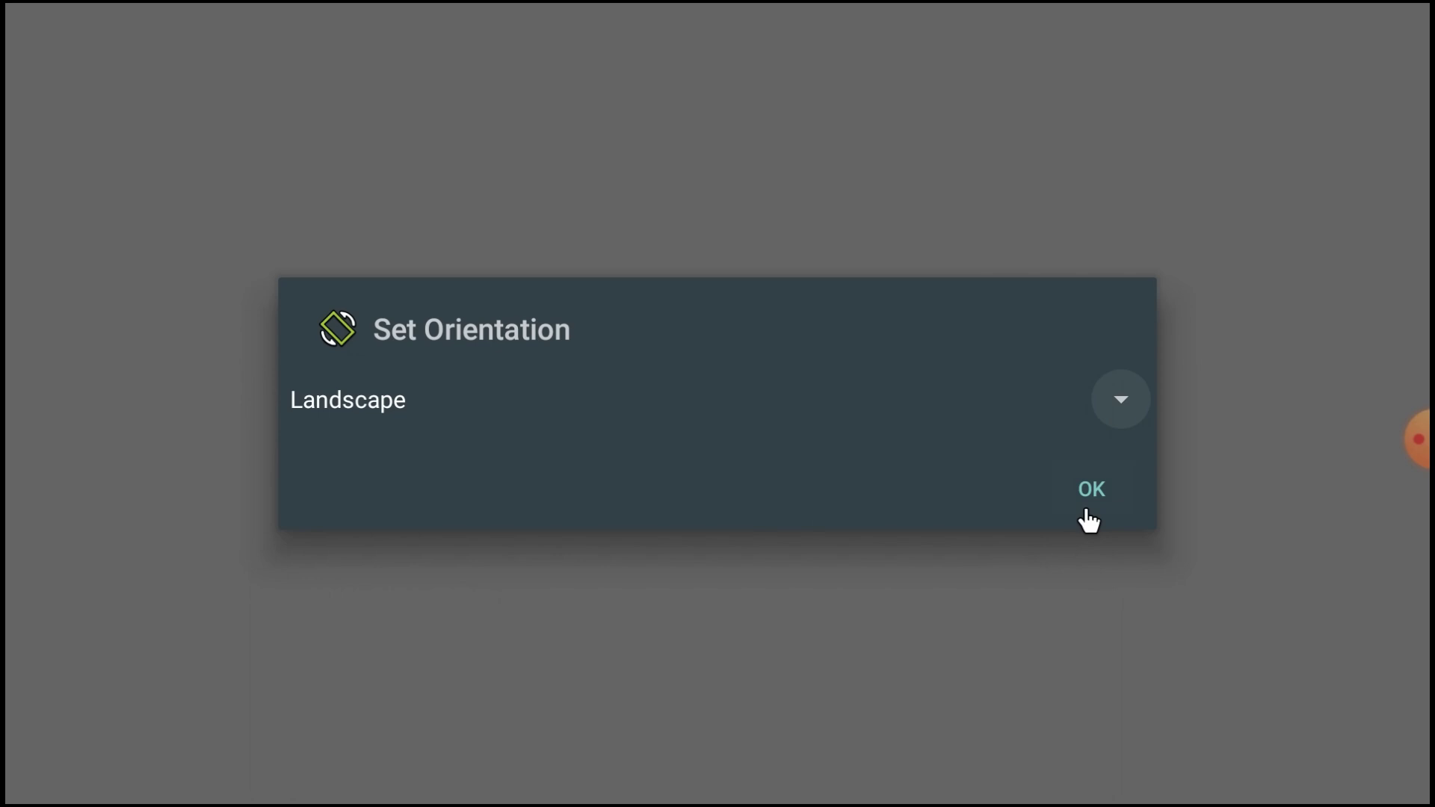
pyautogui.click(1084, 495)
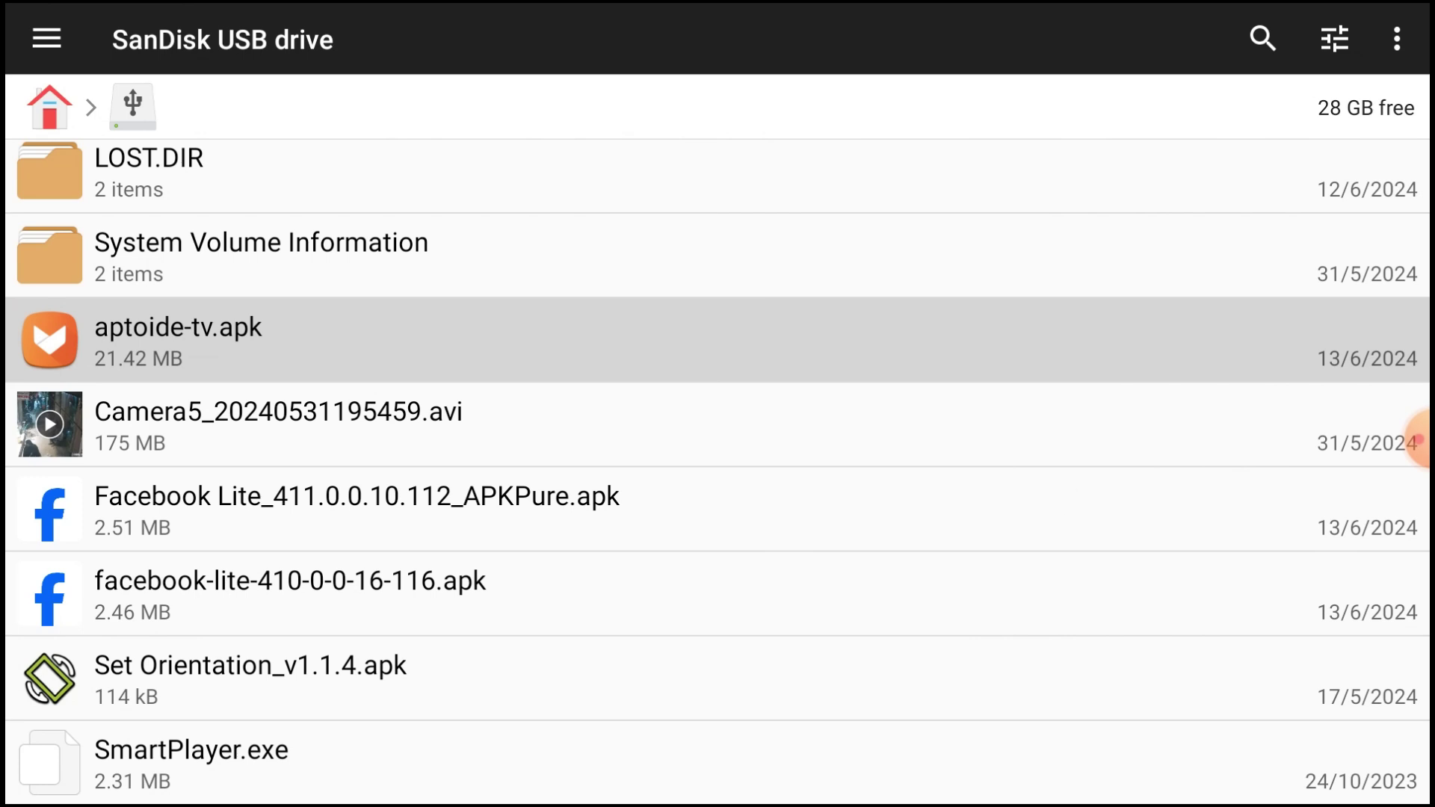
# Exit File Manager + and the TV's app settings to return to the home screen.
pyautogui.press('Escape')
pyautogui.press('Escape')
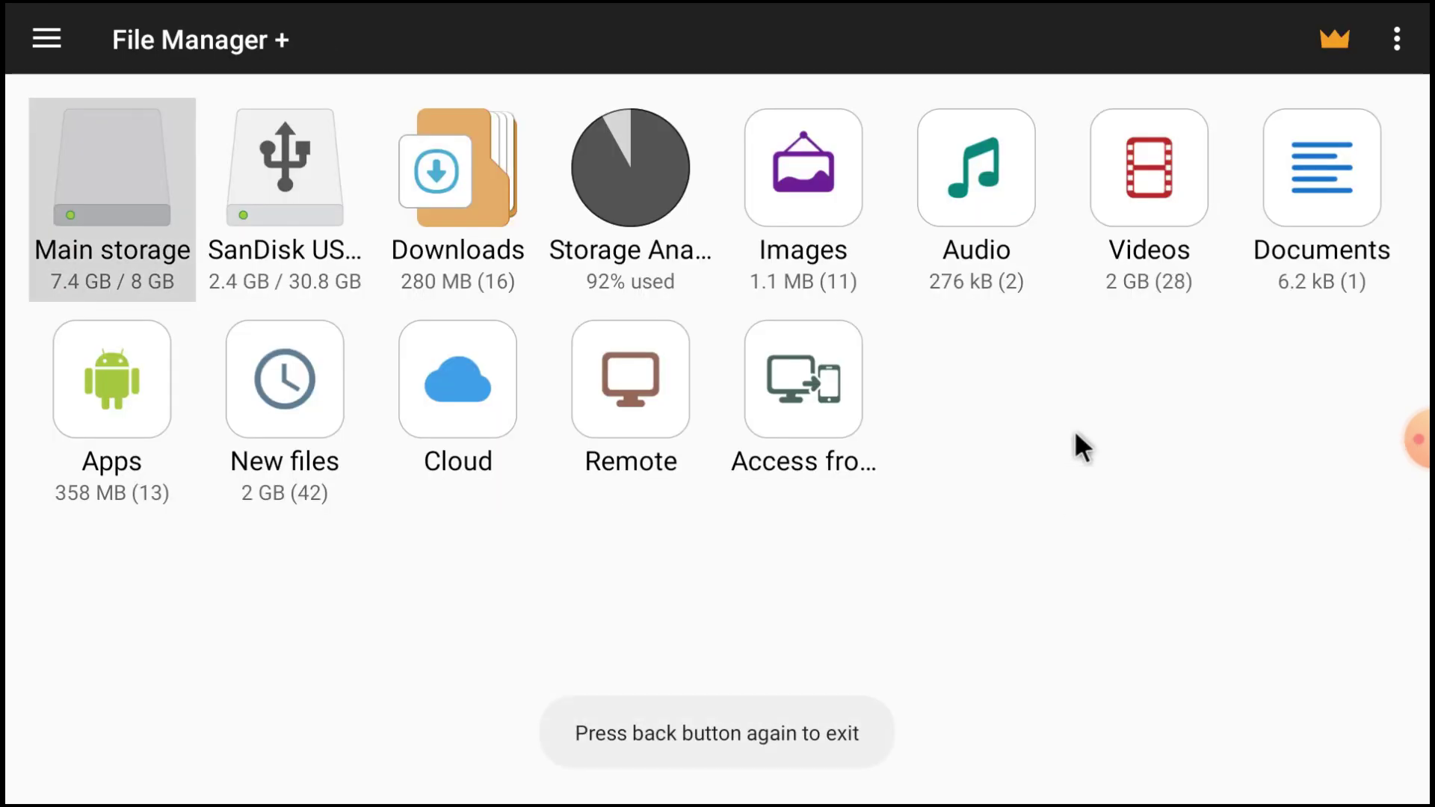
pyautogui.press('Escape')
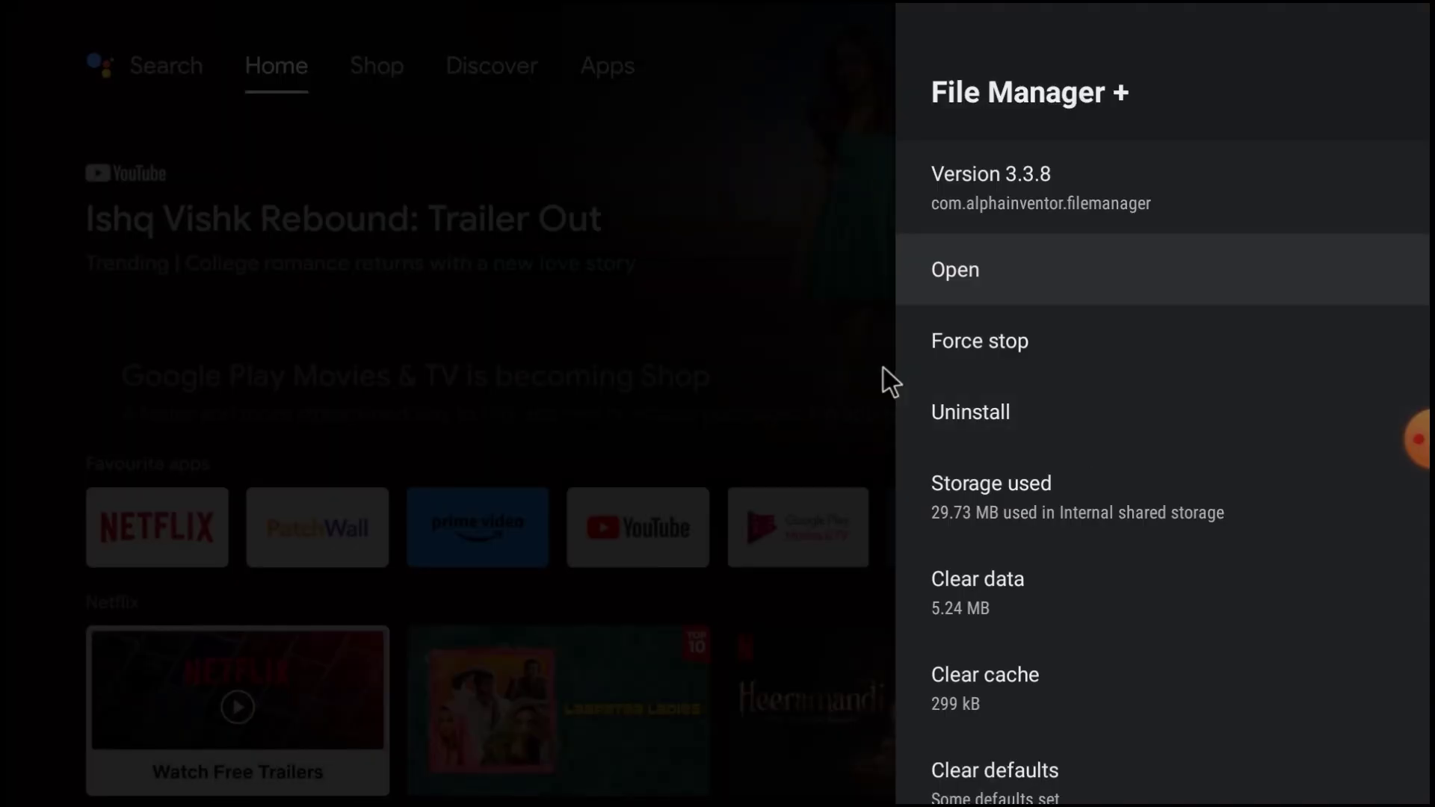
pyautogui.press('Escape')
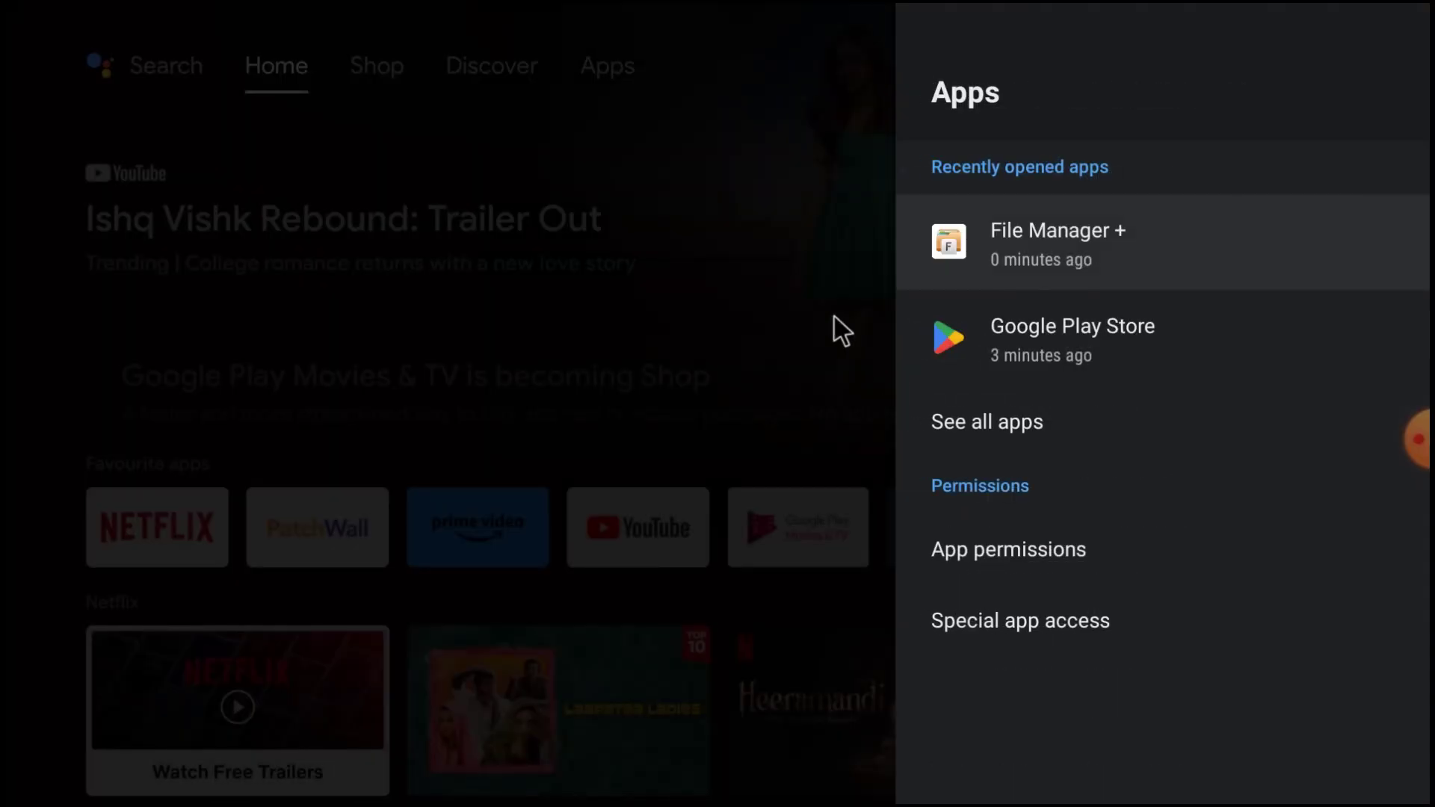
pyautogui.press('Escape')
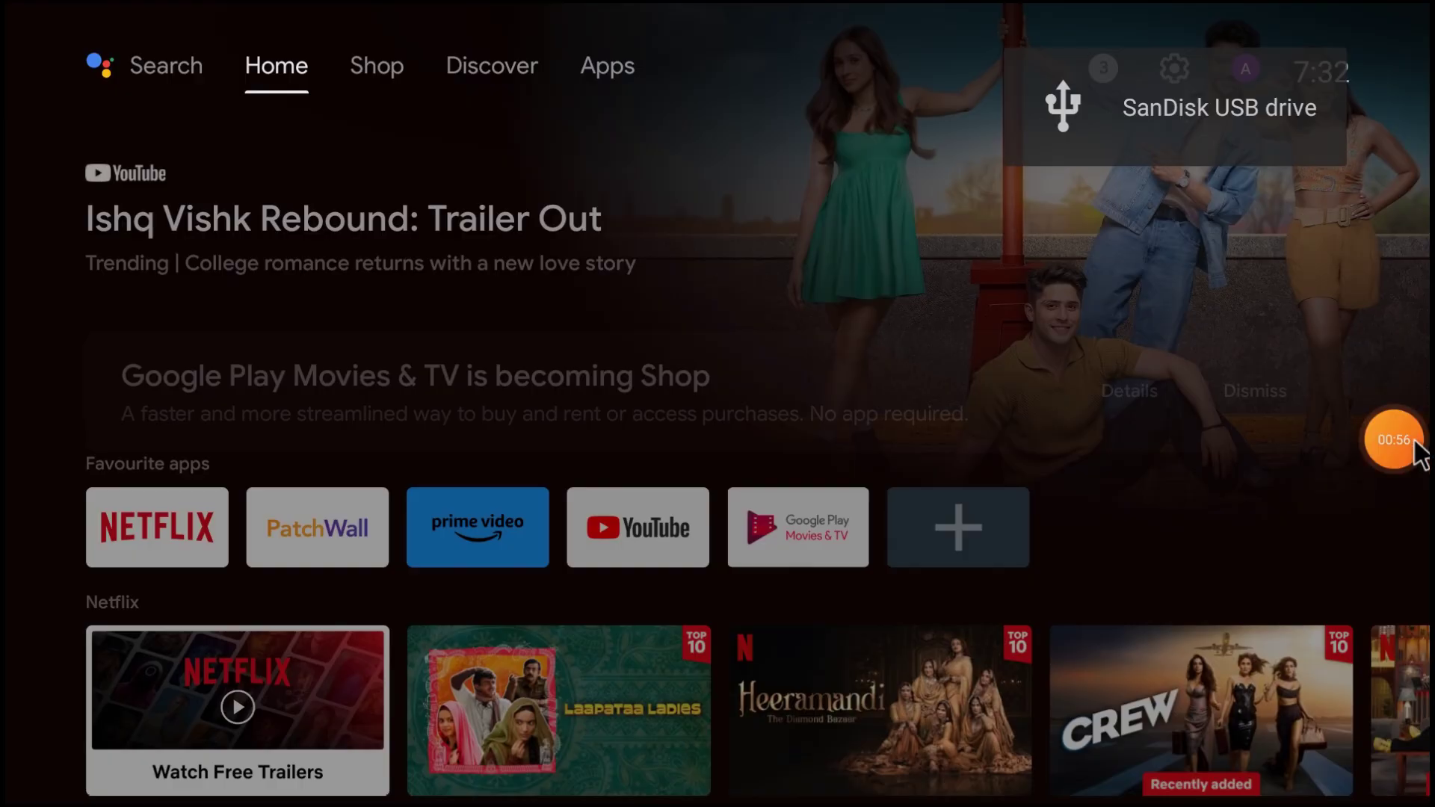